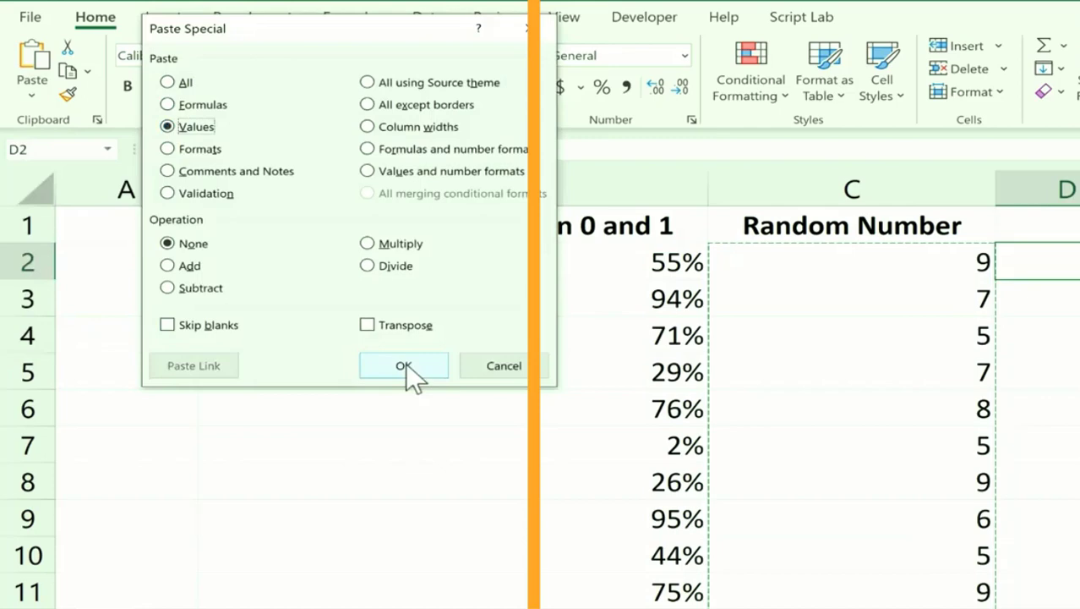
# Step: Paste the copied Random Number results as values only into column D, starting at D2
pyautogui.click(927, 272)
pyautogui.press('Right')
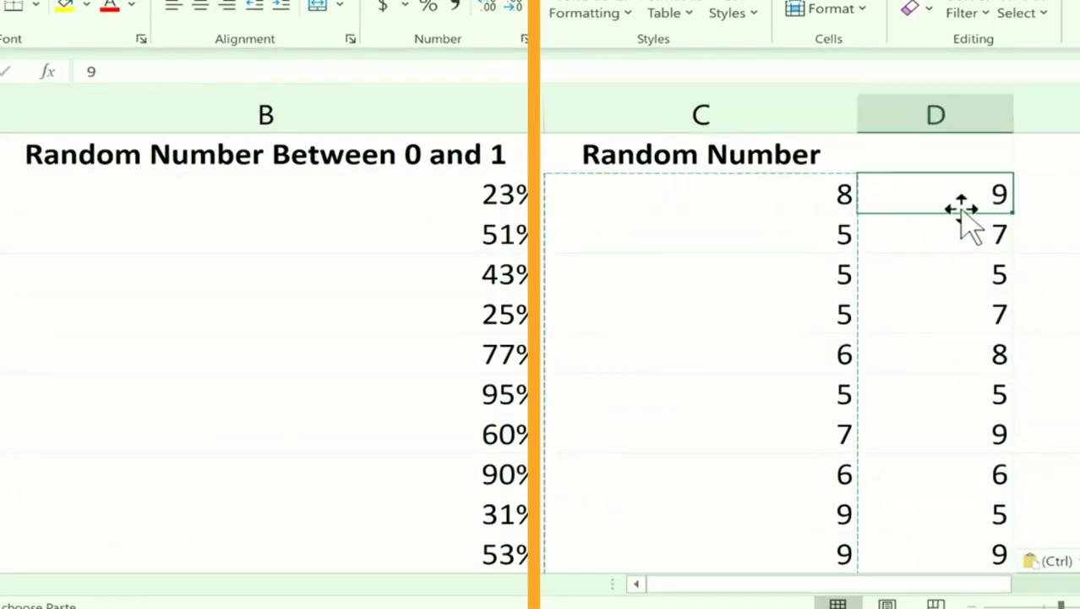
pyautogui.press('Down')
pyautogui.press('Down')
pyautogui.press('Down')
pyautogui.press('Down')
pyautogui.click(791, 198)
# Step: Copy the random numbers in column B and paste them as values into column A from A2, formatted as percentages
pyautogui.click(430, 193)
pyautogui.hotkey('ctrl', 'shift', 'Down')
pyautogui.hotkey('ctrl', 'c')
pyautogui.click(155, 241)
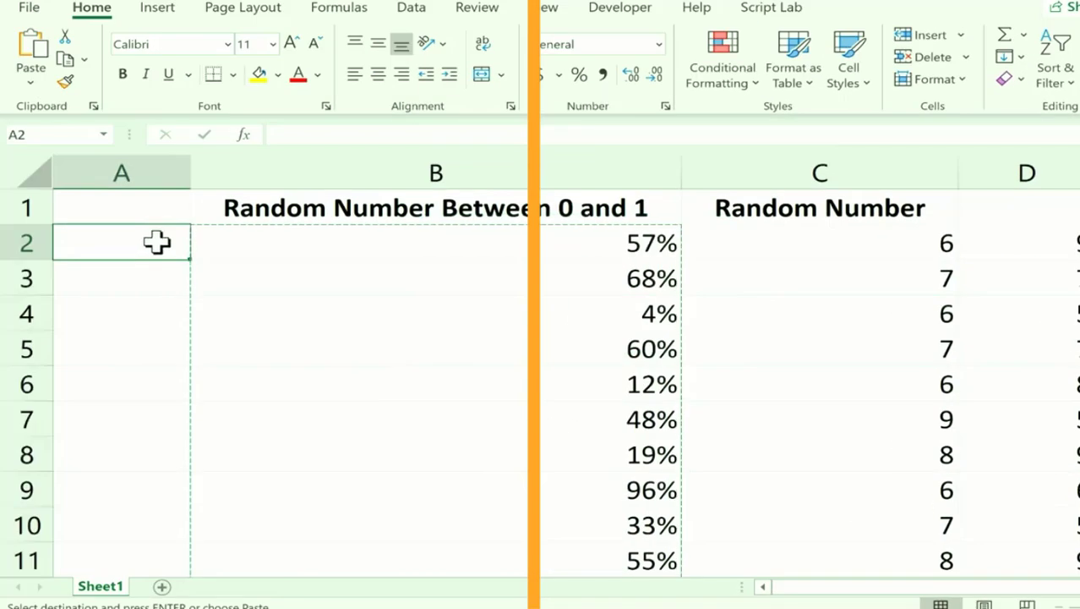
pyautogui.click(24, 89)
pyautogui.click(183, 305)
pyautogui.click(159, 108)
pyautogui.click(385, 340)
pyautogui.hotkey('ctrl', 'shift', '5')
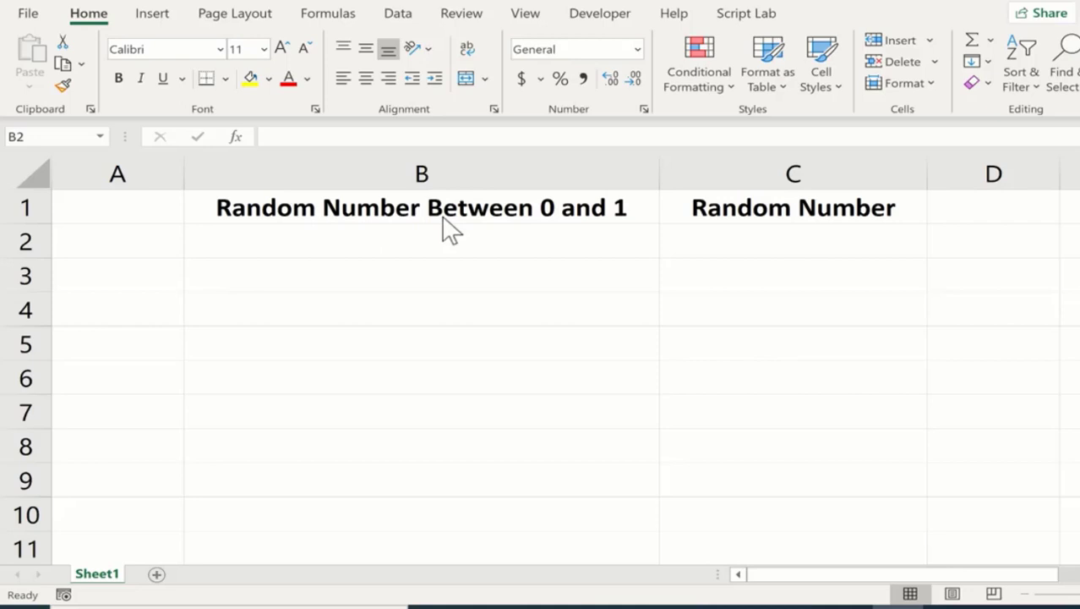
# Step: Enter the formula =rand() in B2 under the Random Number Between 0 and 1 heading
pyautogui.click(412, 219)
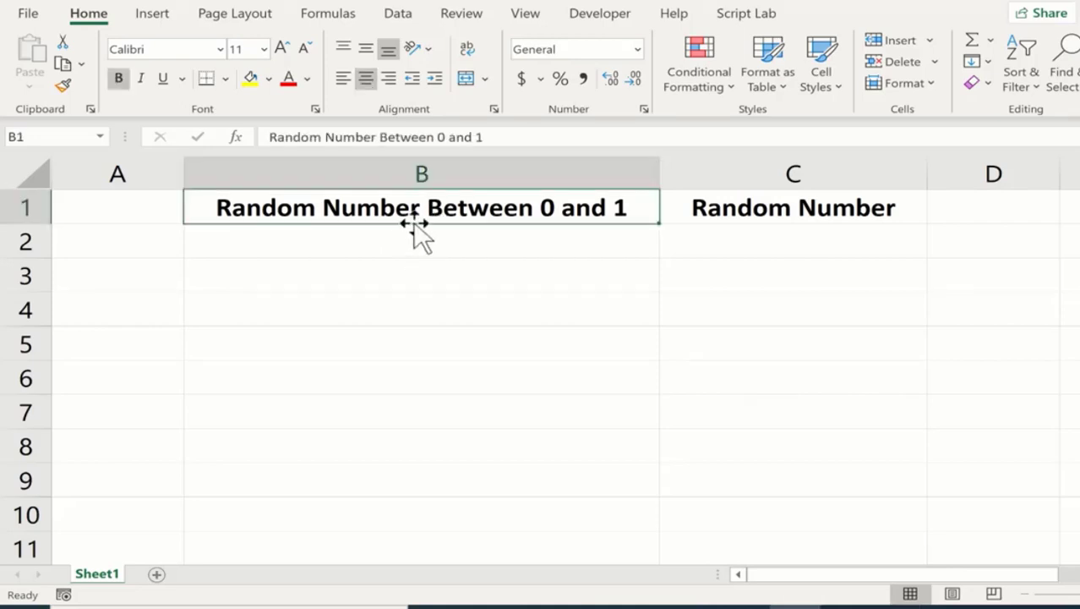
pyautogui.click(407, 237)
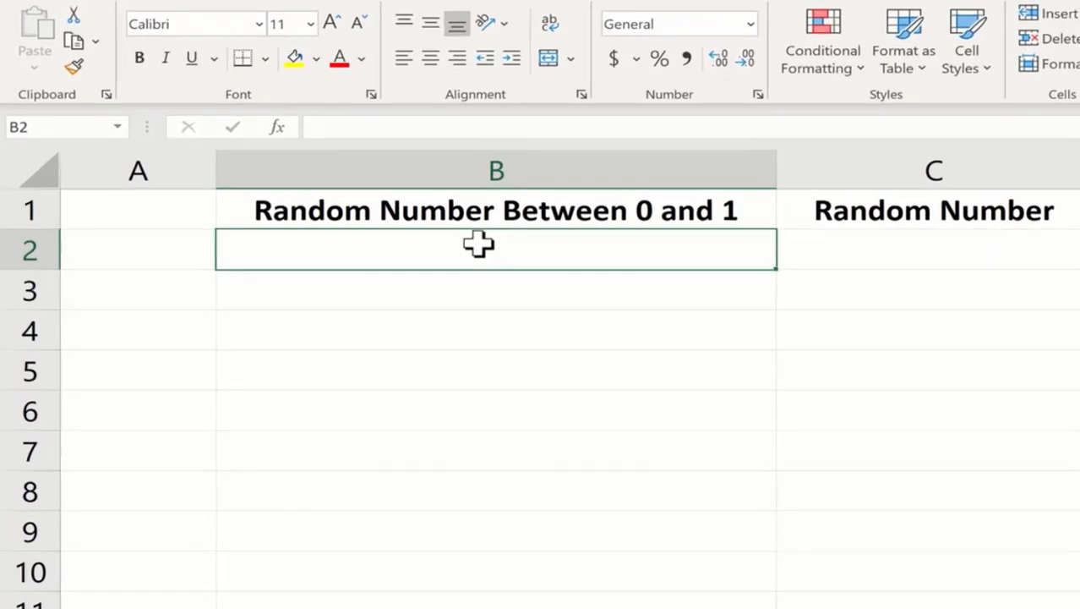
pyautogui.write('=rand')
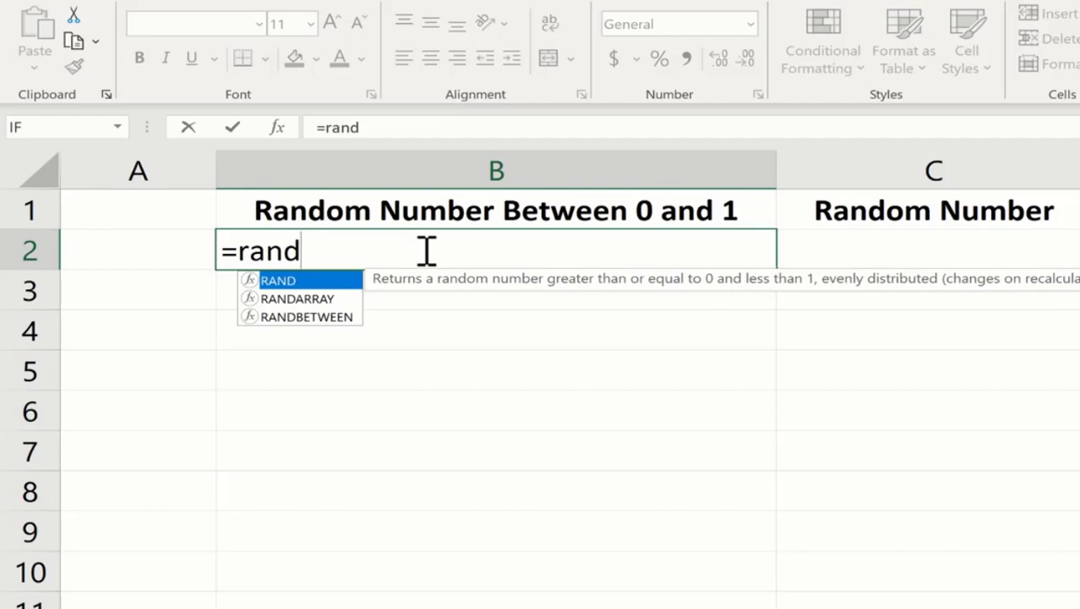
pyautogui.press('Escape')
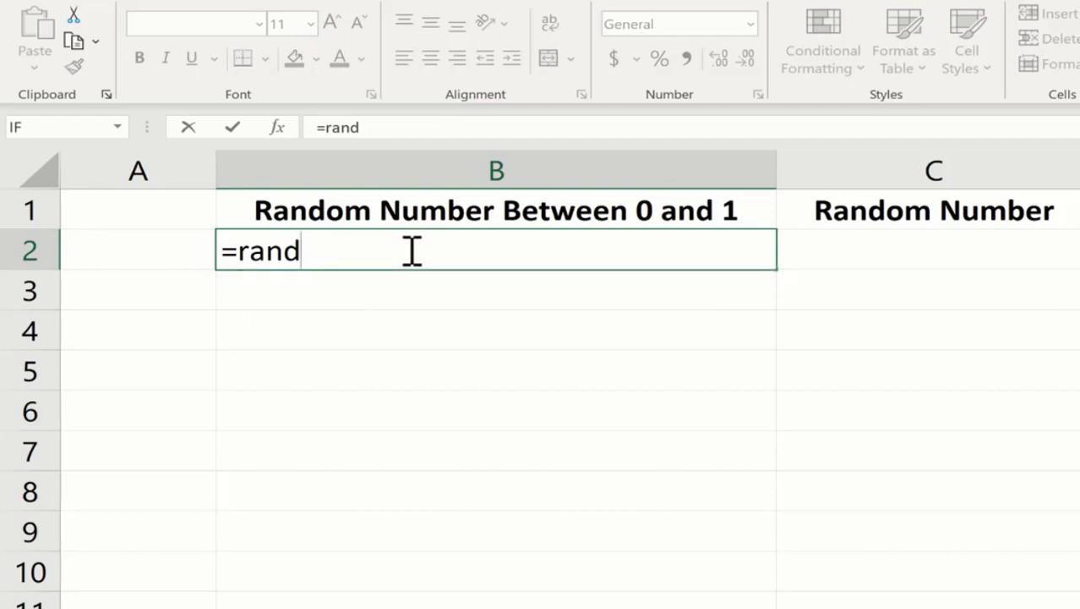
pyautogui.write('(')
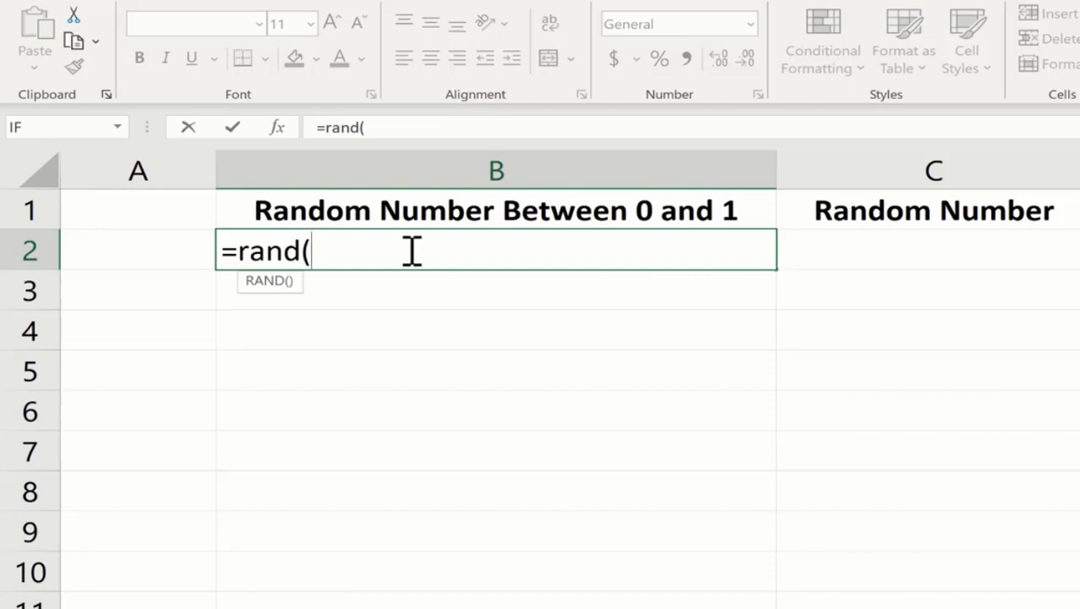
pyautogui.write(')')
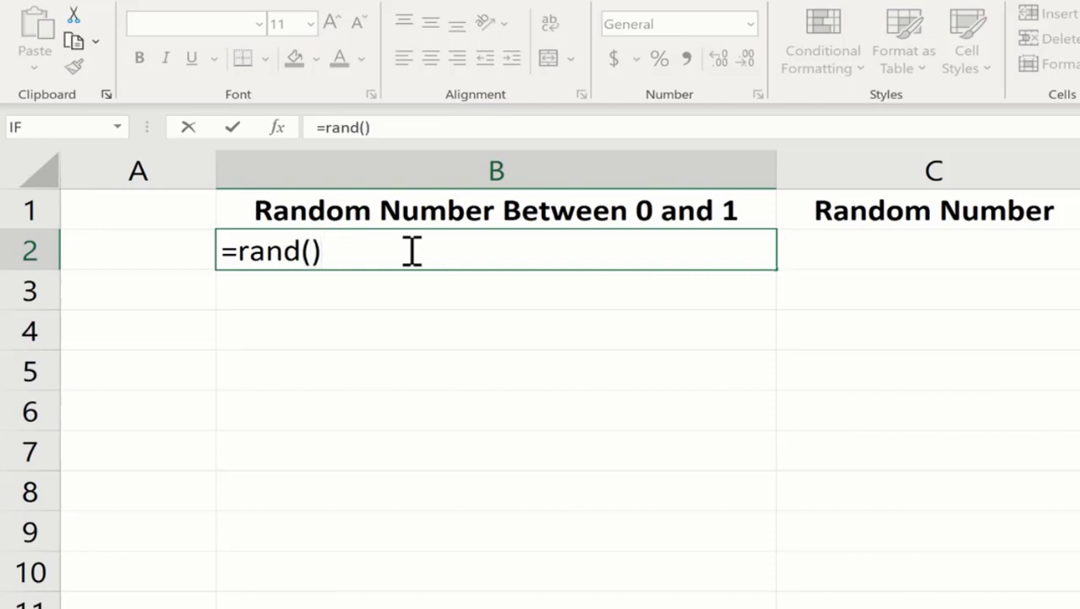
pyautogui.press('Return')
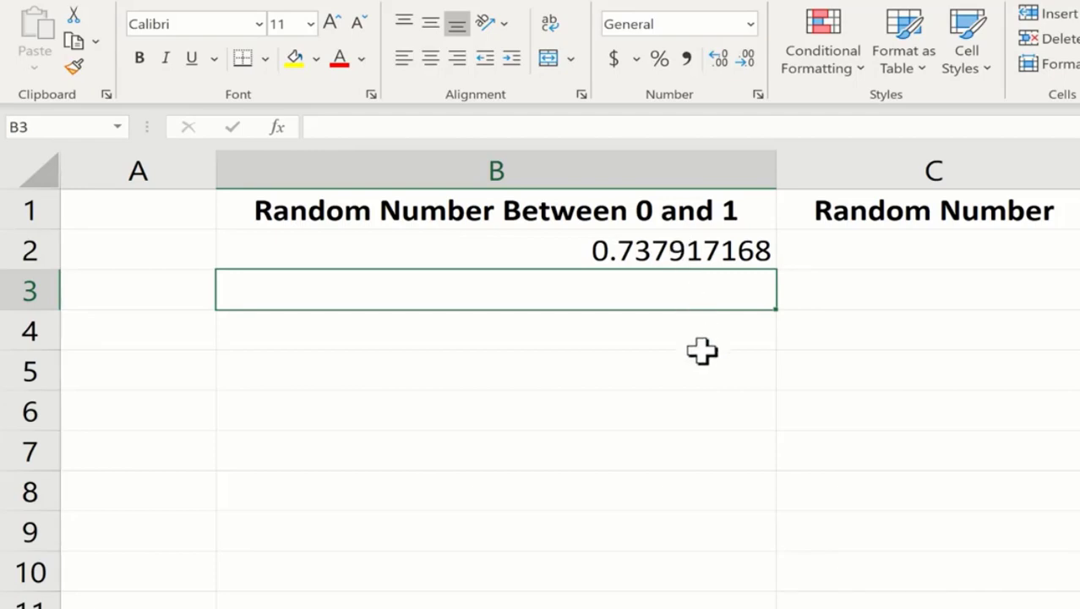
# Step: Fill the RAND formula from B2 down column B to row 13
pyautogui.click(708, 251)
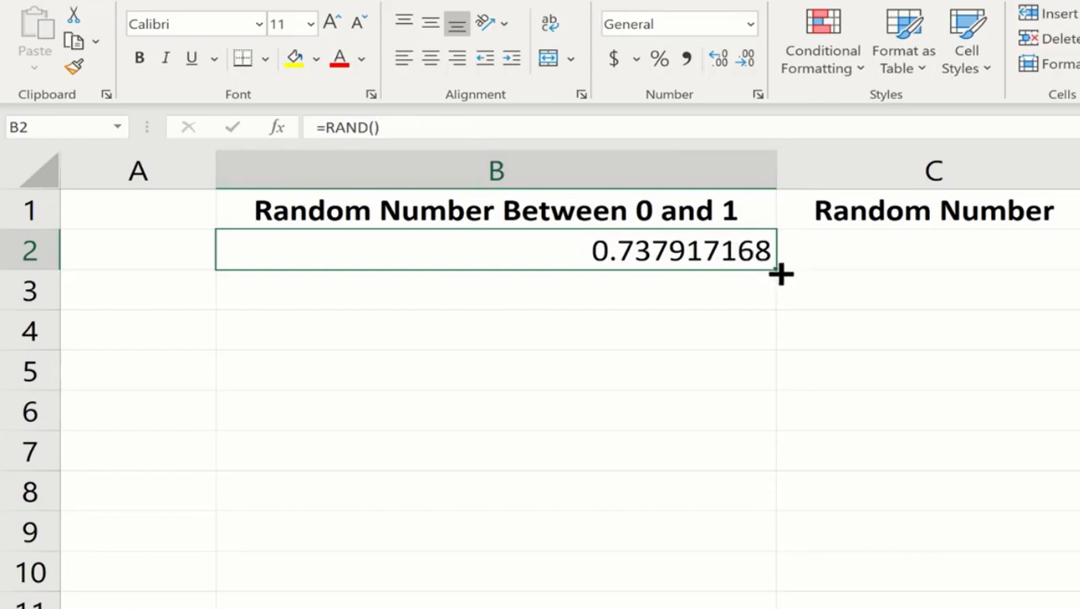
pyautogui.moveTo(781, 273); pyautogui.dragTo(775, 414)
pyautogui.scroll(2, 698, 368)
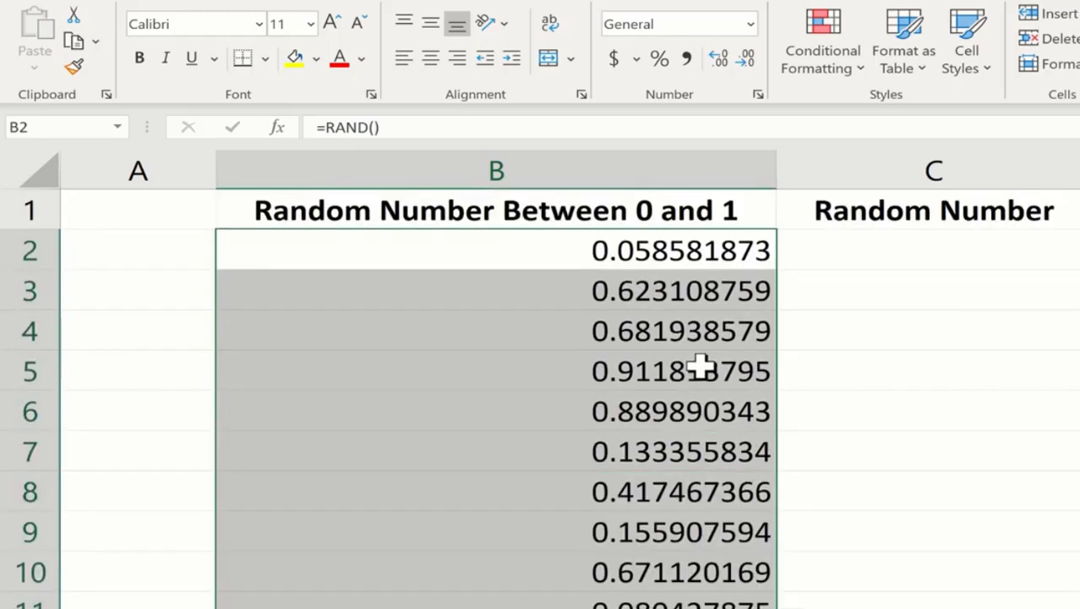
pyautogui.click(668, 254)
pyautogui.moveTo(775, 269); pyautogui.dragTo(775, 601)
pyautogui.scroll(1, 719, 474)
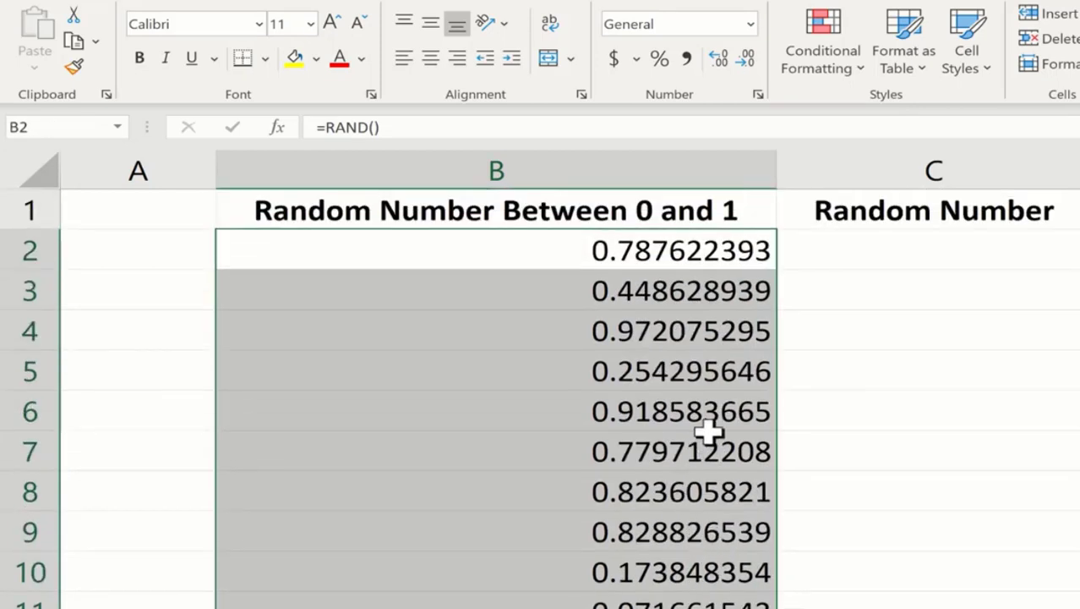
# Step: Format the whole of column B as percentages
pyautogui.click(786, 292)
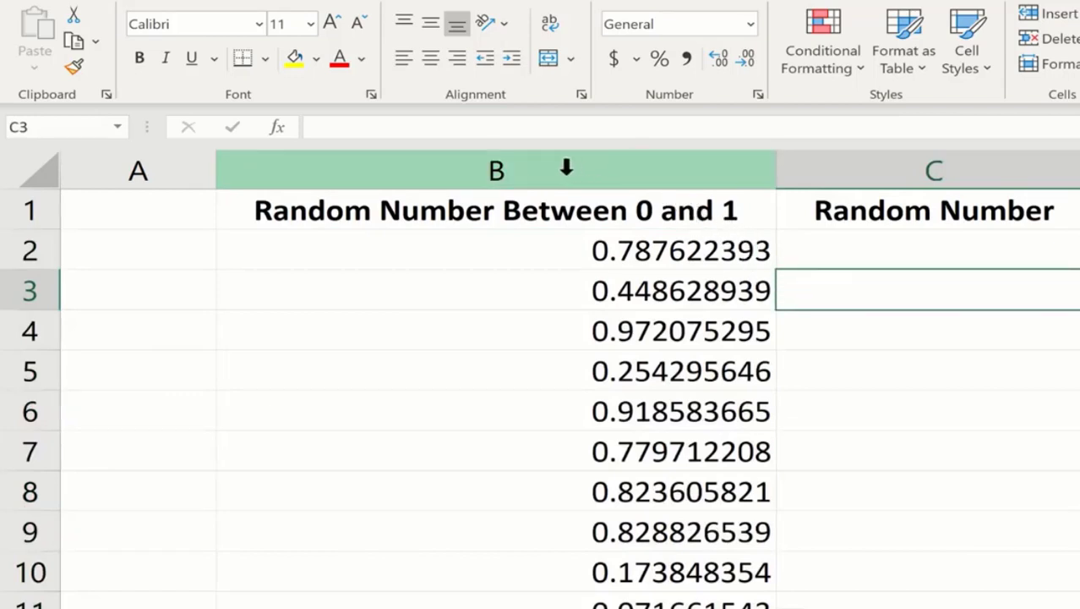
pyautogui.click(524, 170)
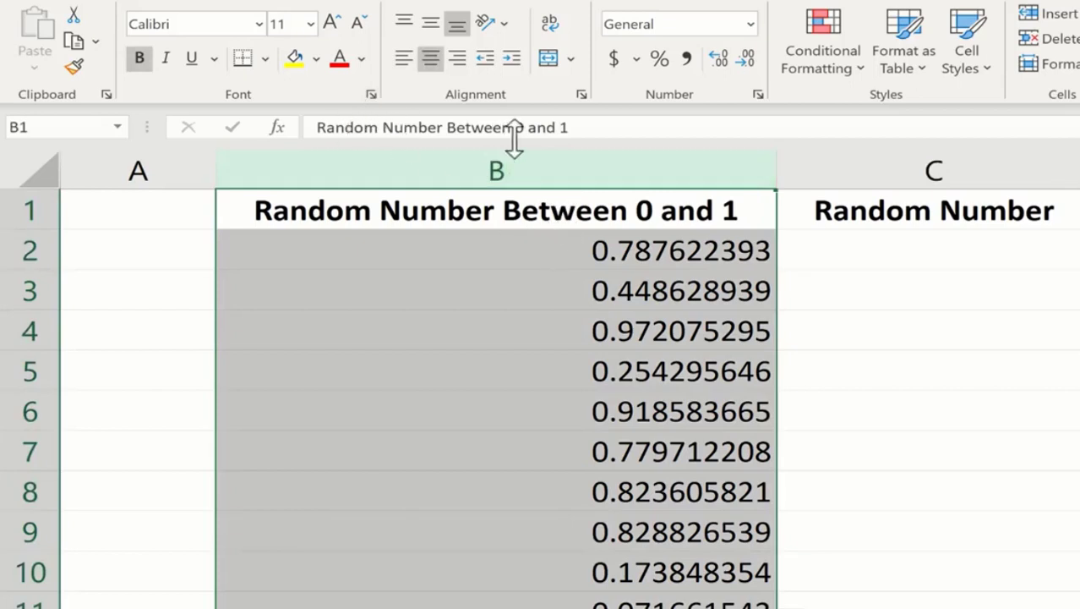
pyautogui.click(664, 61)
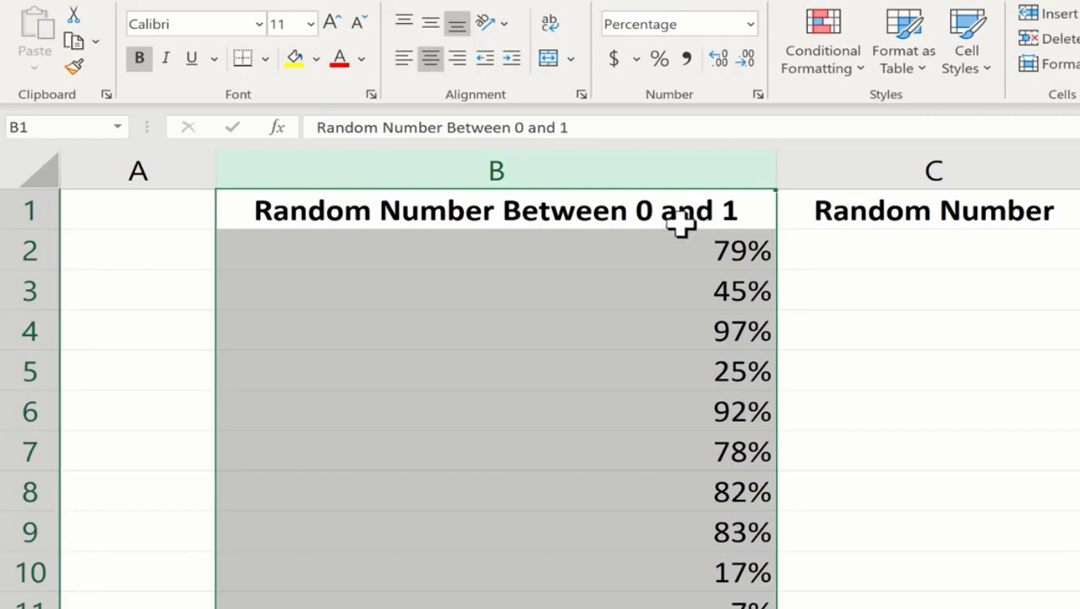
# Step: Enter the formula =randbetween(1,5000) in C2 under the Random Number heading
pyautogui.click(895, 245)
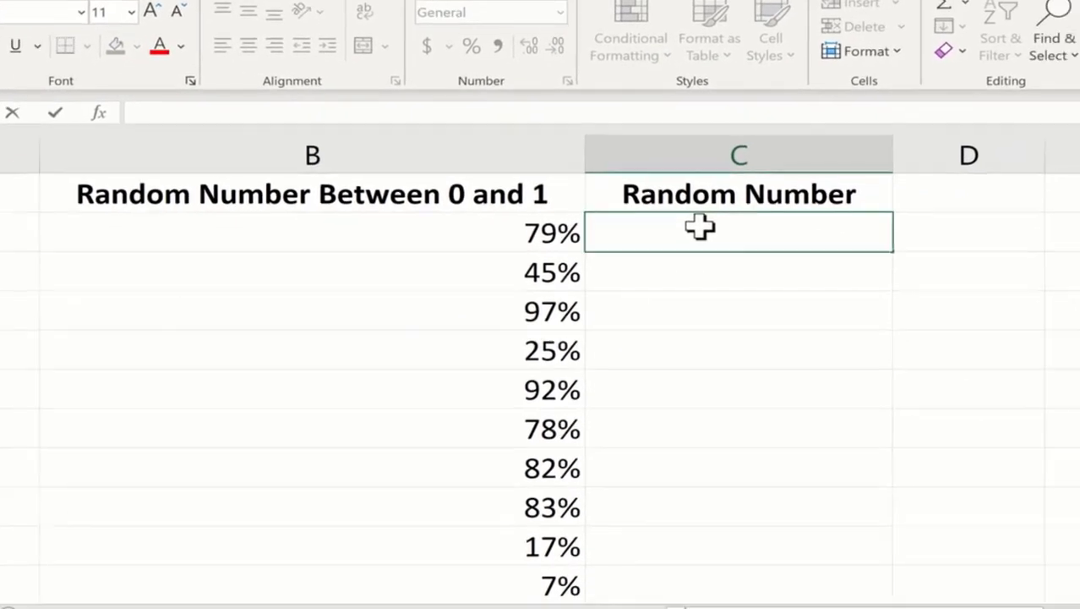
pyautogui.doubleClick(700, 226)
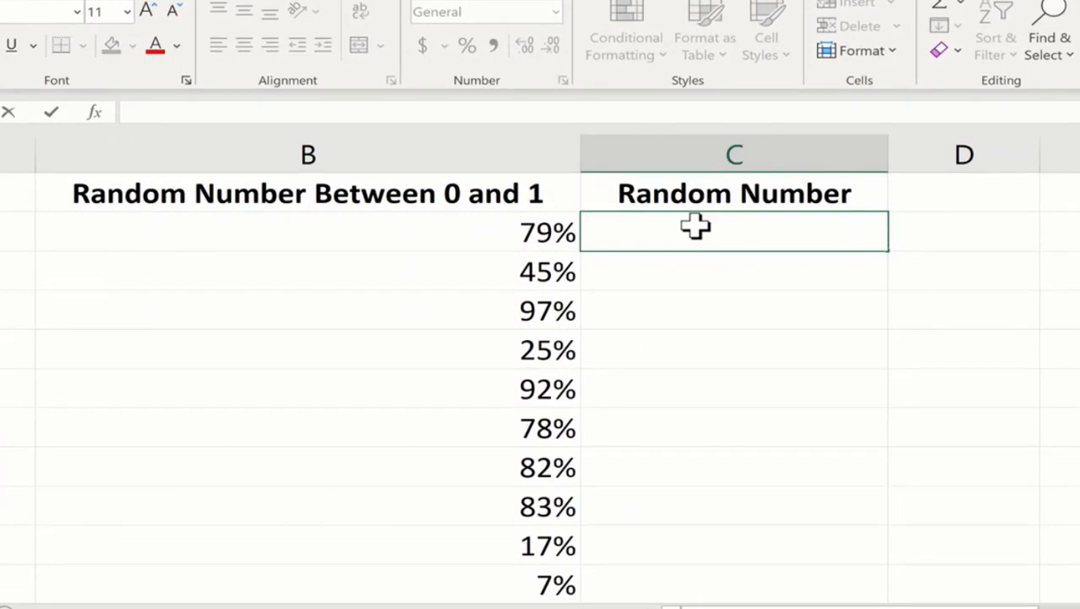
pyautogui.write('=randbw')
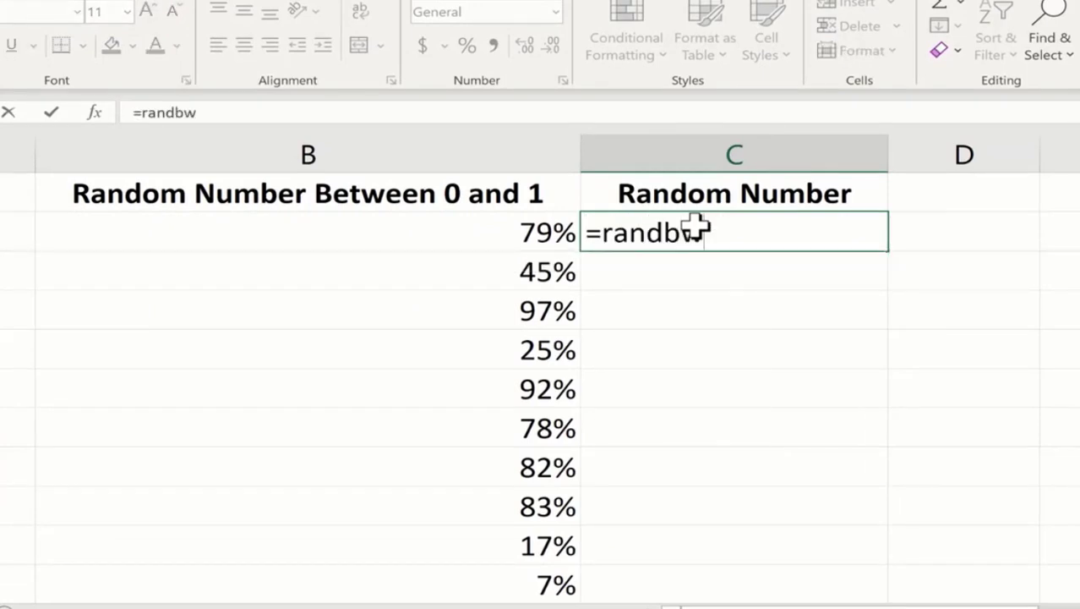
pyautogui.press('BackSpace')
pyautogui.write('etween')
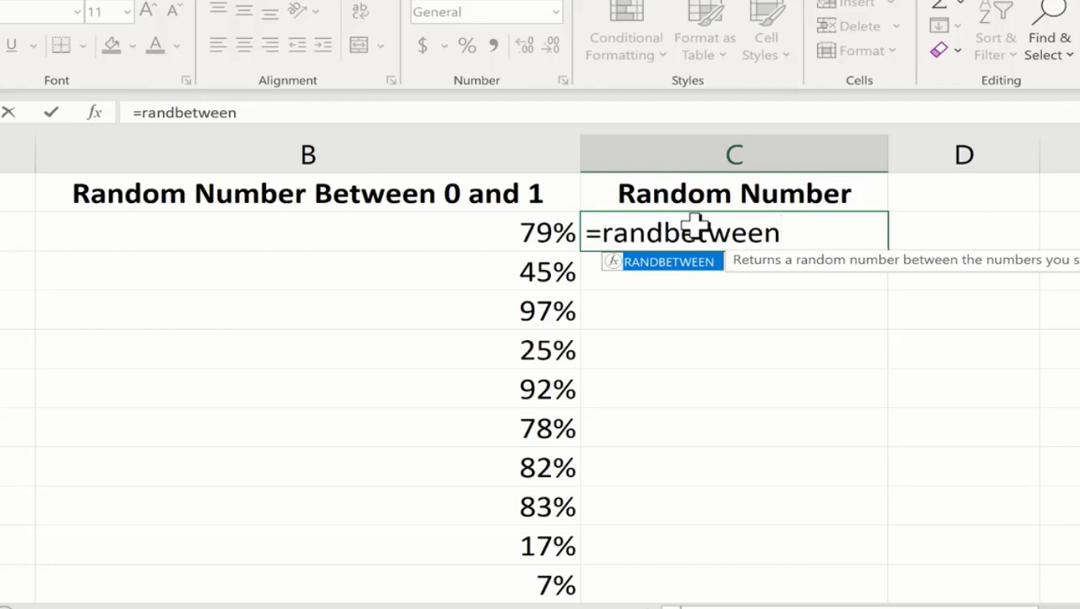
pyautogui.write('(')
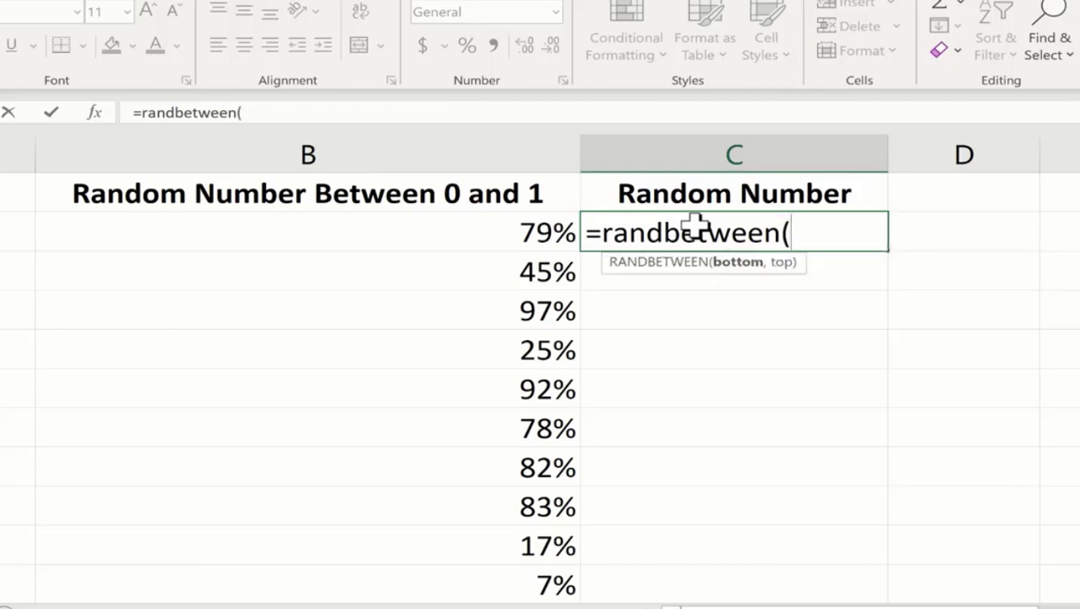
pyautogui.write('1')
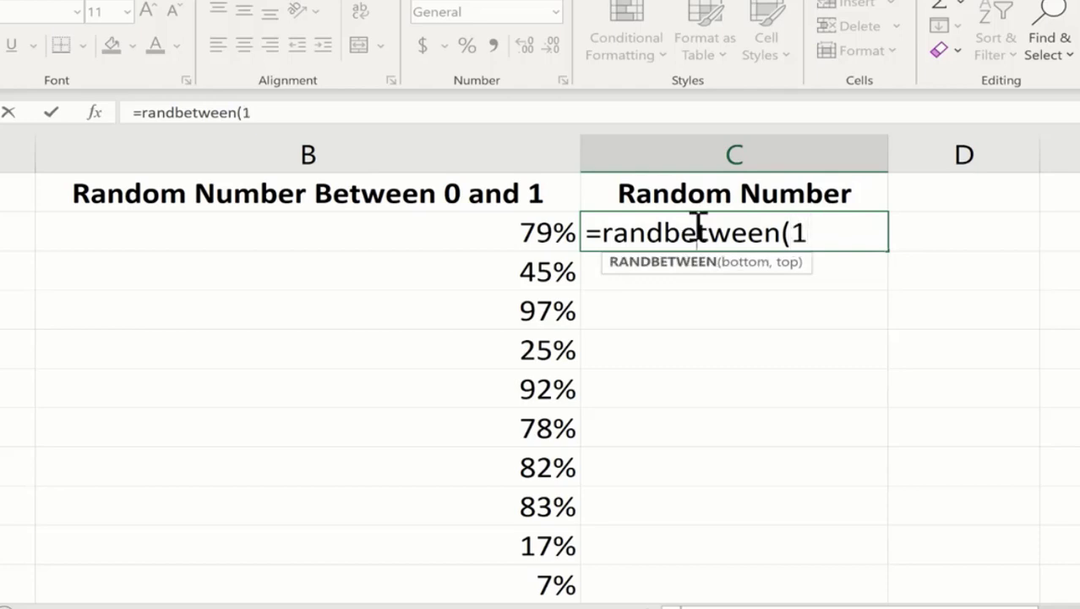
pyautogui.write(',')
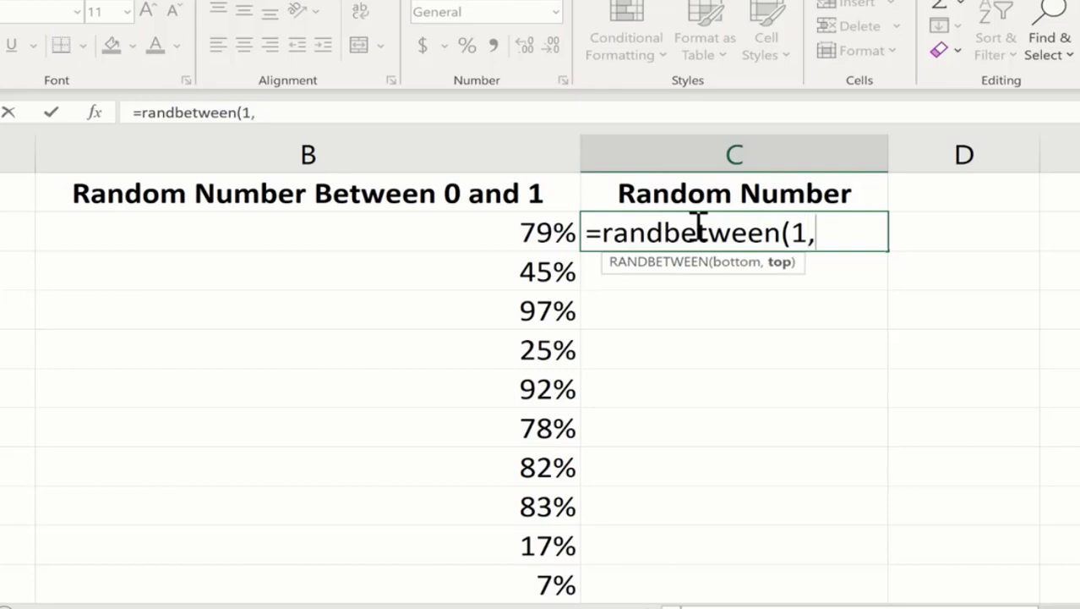
pyautogui.write('5000')
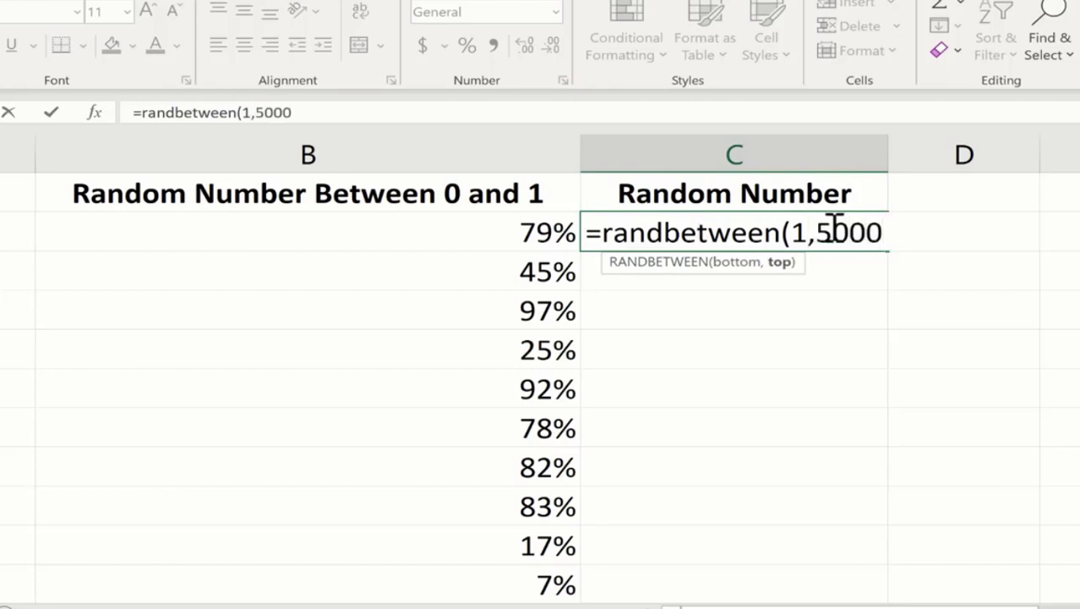
pyautogui.write(')')
pyautogui.press('Return')
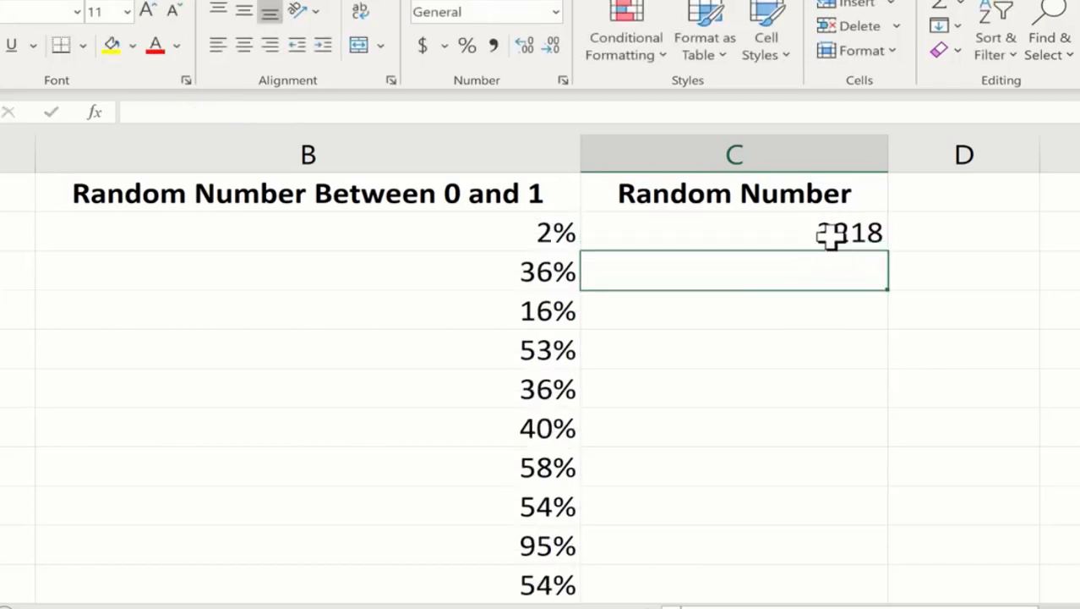
# Step: Fill the 1 to 5000 RANDBETWEEN formula from C2 down column C to row 13
pyautogui.click(838, 232)
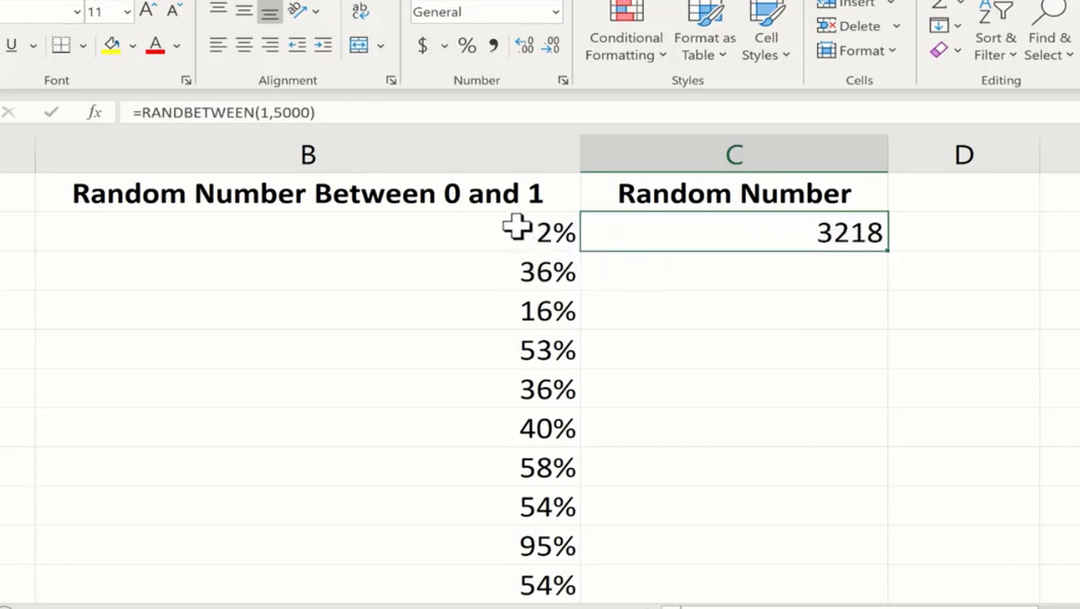
pyautogui.moveTo(888, 250); pyautogui.dragTo(873, 545)
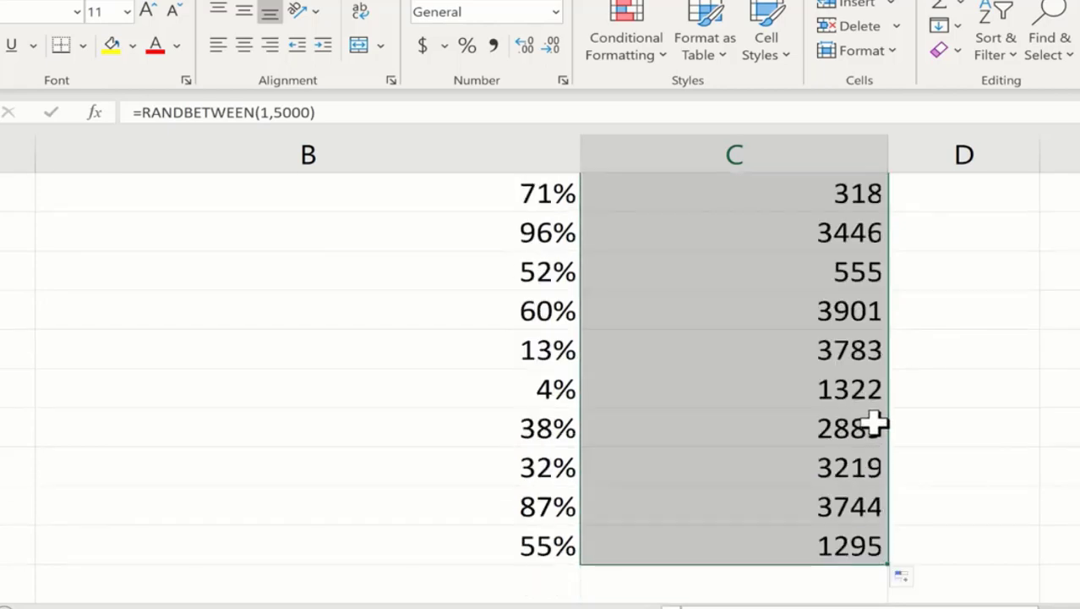
pyautogui.scroll(1, 873, 422)
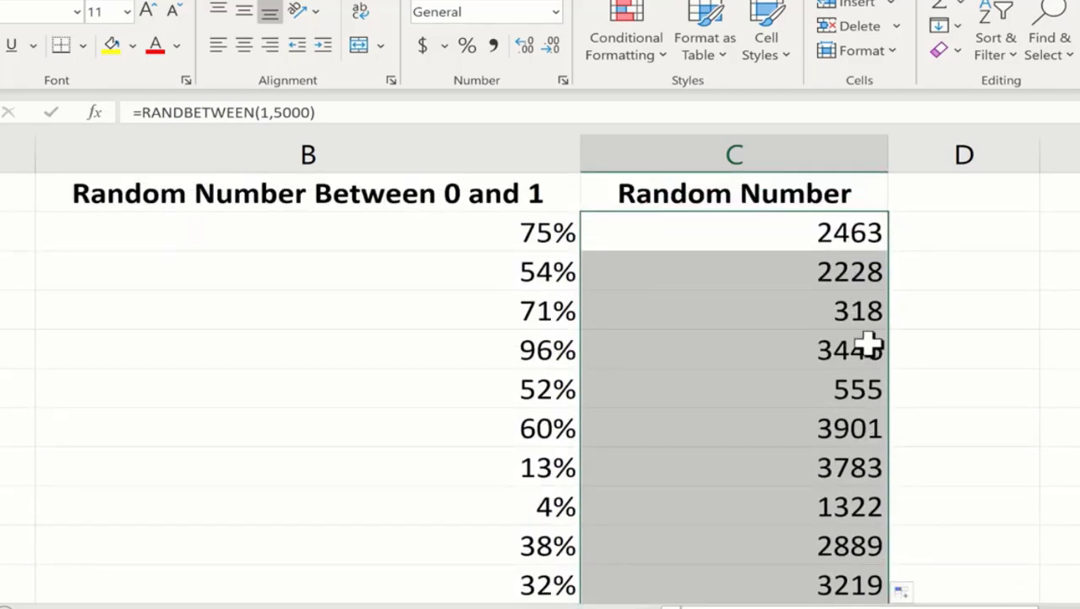
pyautogui.scroll(-3, 845, 317)
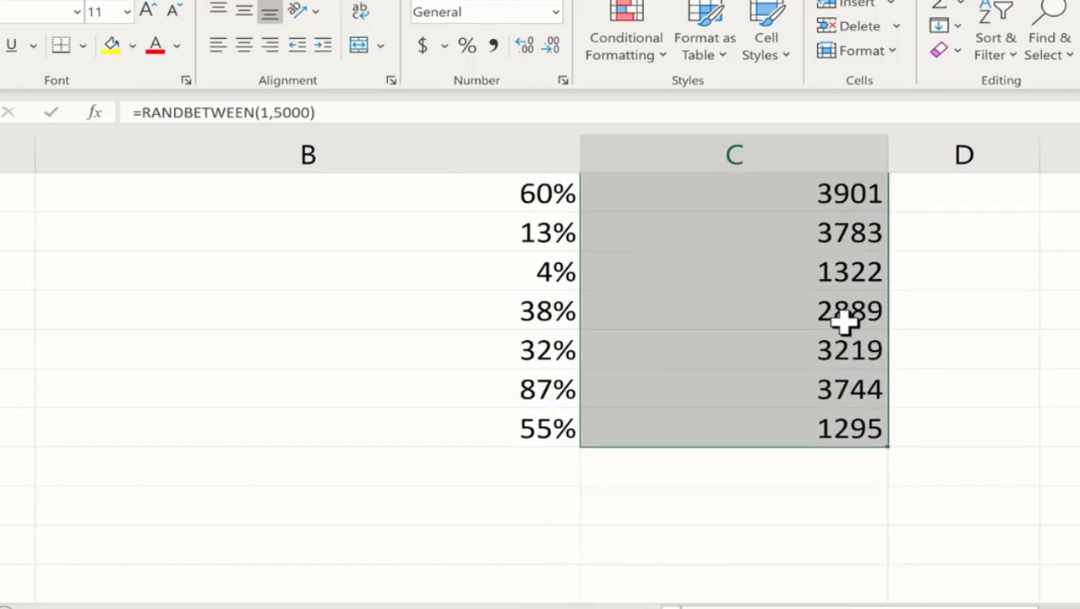
pyautogui.scroll(3, 850, 317)
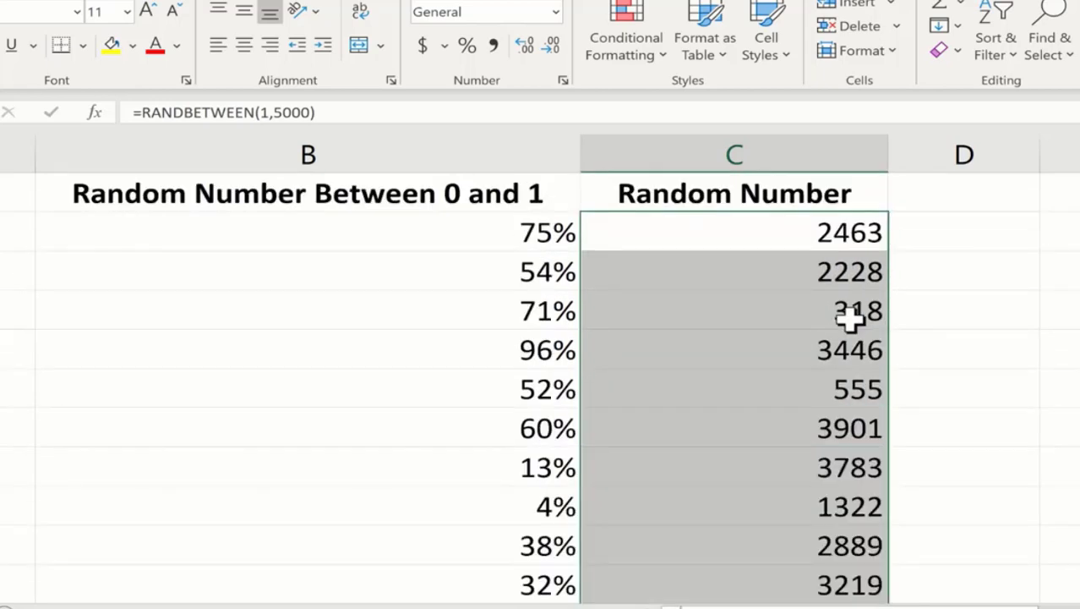
# Step: Replace the formula in C2 with =randbetween(5,9) and fill it down column C to row 13
pyautogui.click(808, 227)
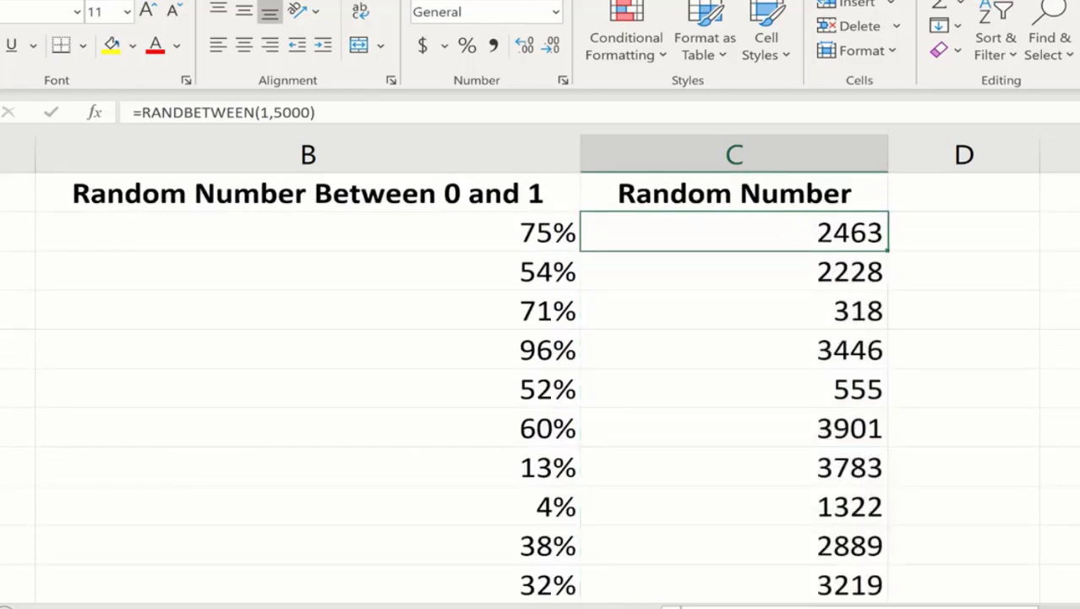
pyautogui.write('=randbetween(')
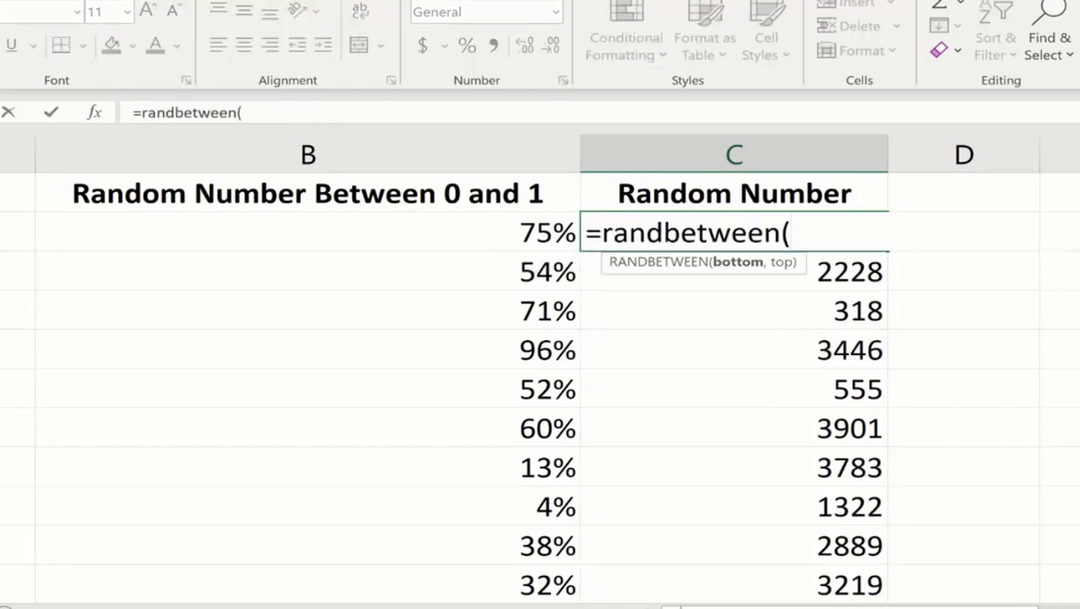
pyautogui.write('5,9)')
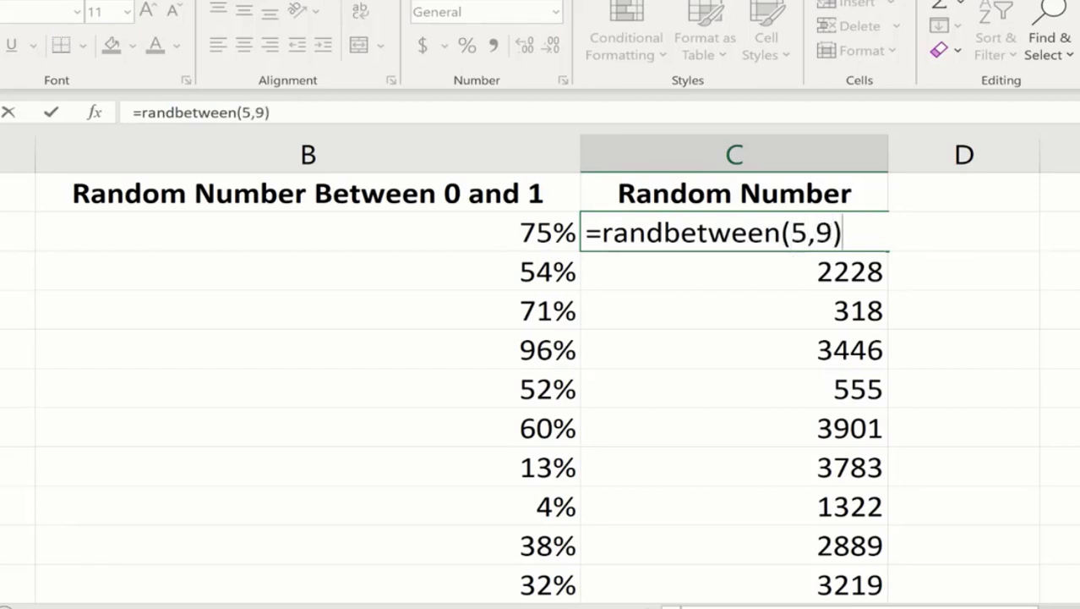
pyautogui.press('Return')
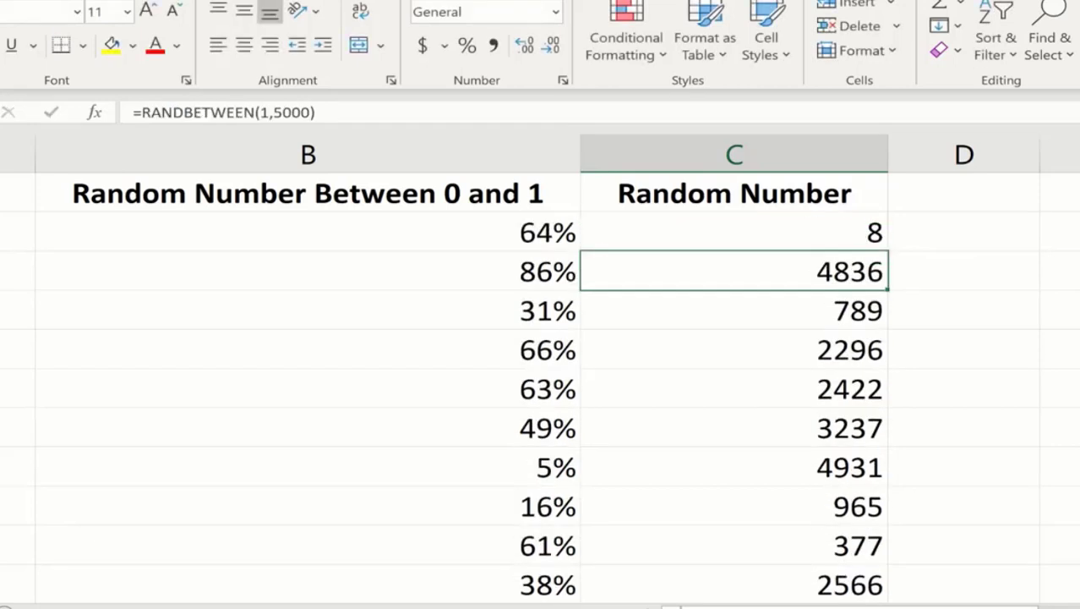
pyautogui.moveTo(734, 232); pyautogui.dragTo(891, 553)
pyautogui.hotkey('ctrl', 'Return')
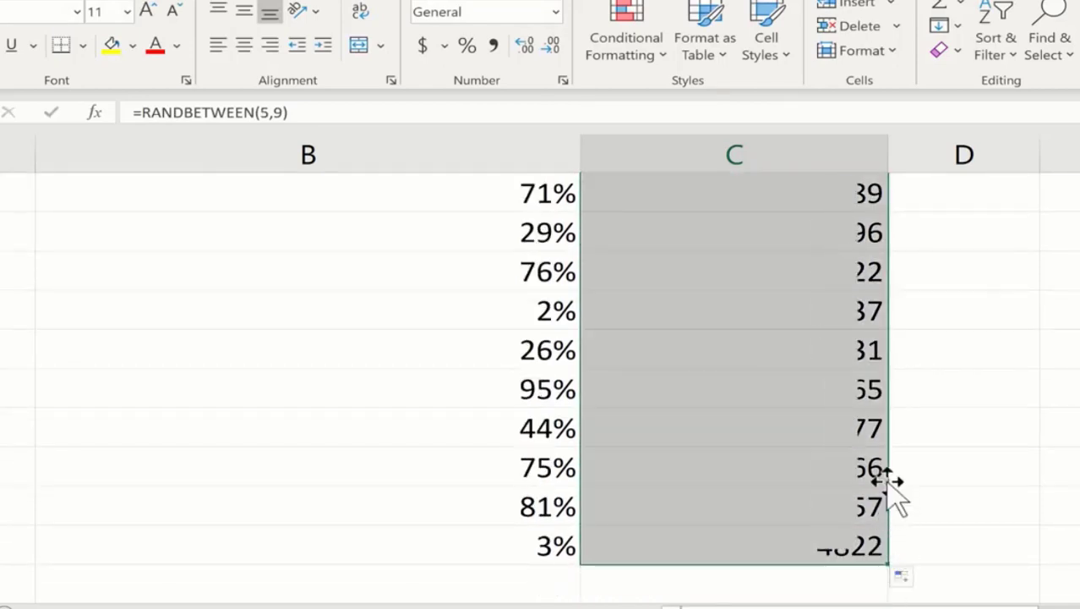
pyautogui.scroll(-2, 884, 484)
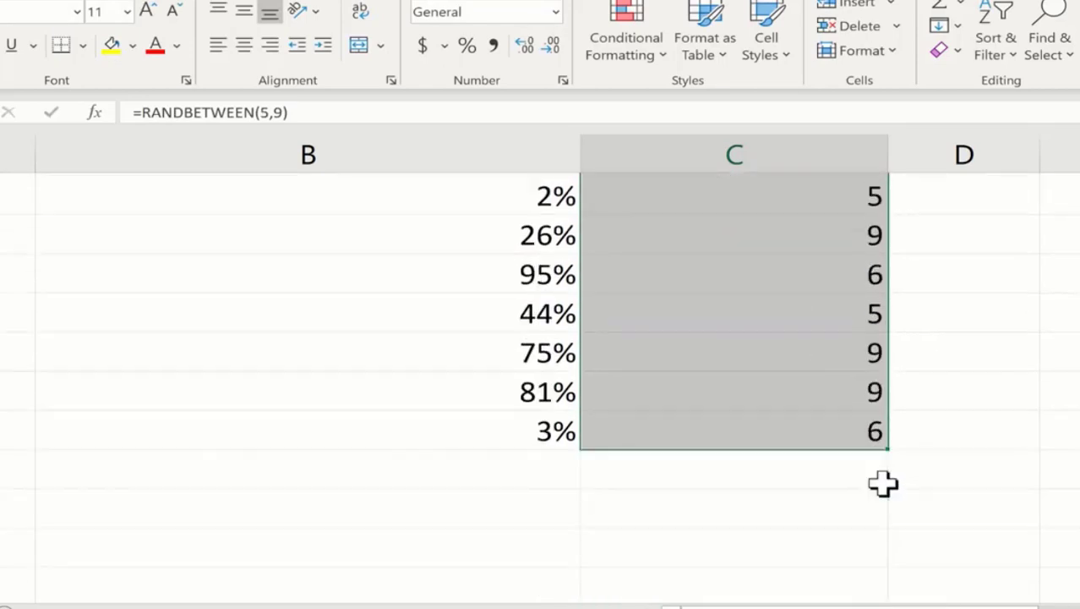
pyautogui.scroll(2, 885, 483)
pyautogui.click(945, 354)
pyautogui.click(732, 235)
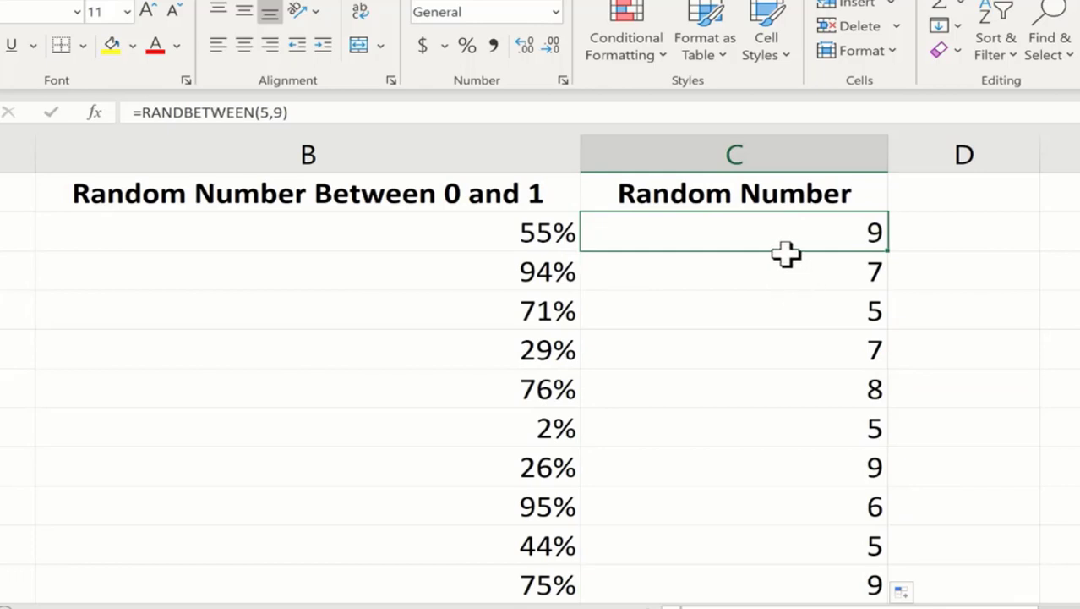
pyautogui.click(957, 282)
# Step: Copy the RANDBETWEEN results in C2:C13 and paste them as values only into column D, starting at D2
pyautogui.moveTo(760, 234); pyautogui.dragTo(757, 530)
pyautogui.scroll(1, 583, 309)
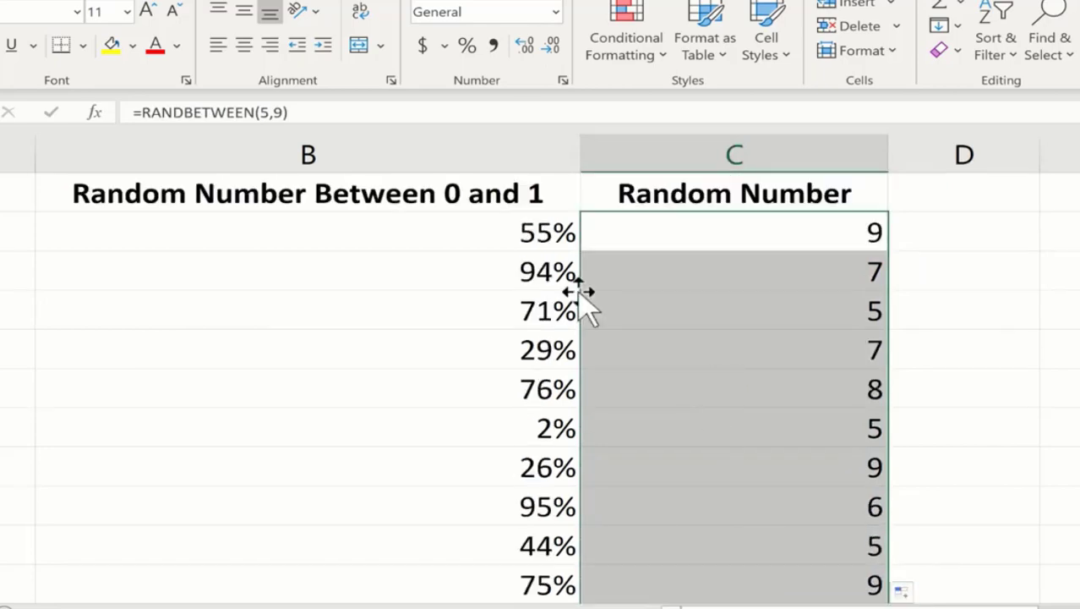
pyautogui.hotkey('ctrl', 'c')
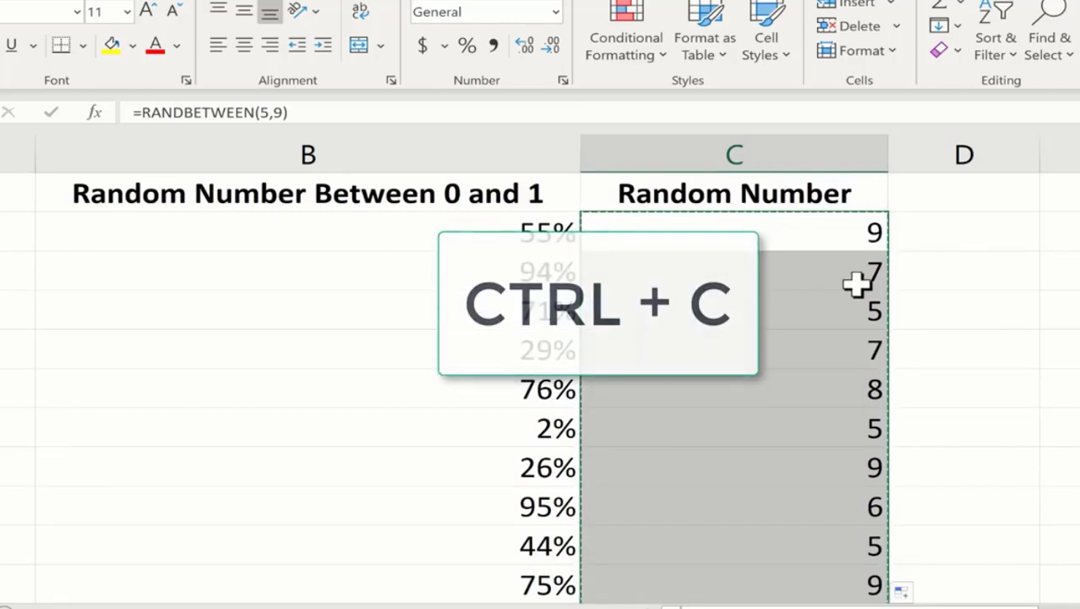
pyautogui.click(987, 237)
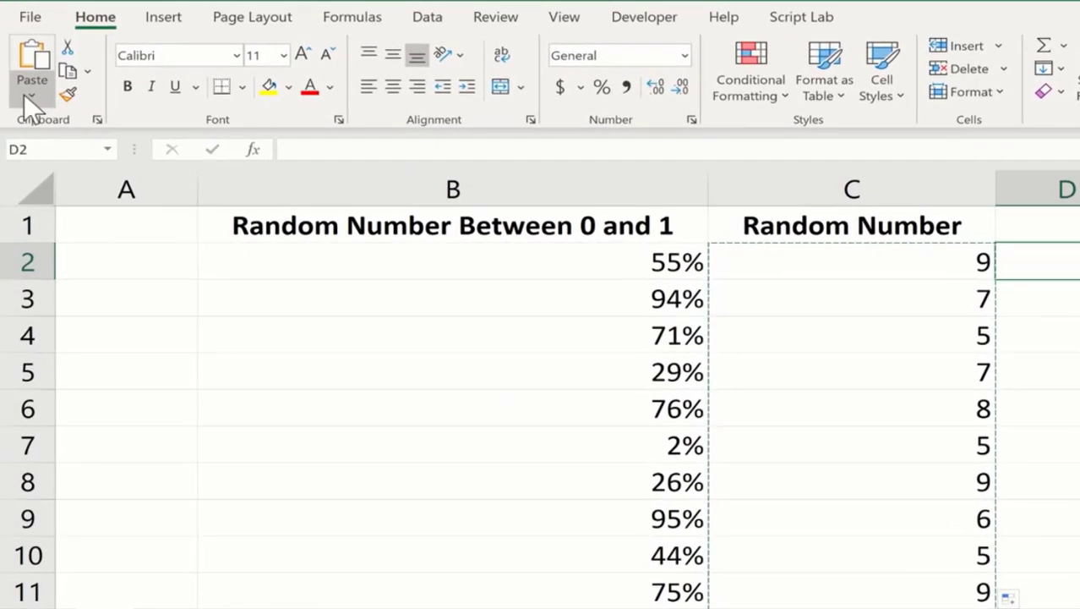
pyautogui.click(24, 95)
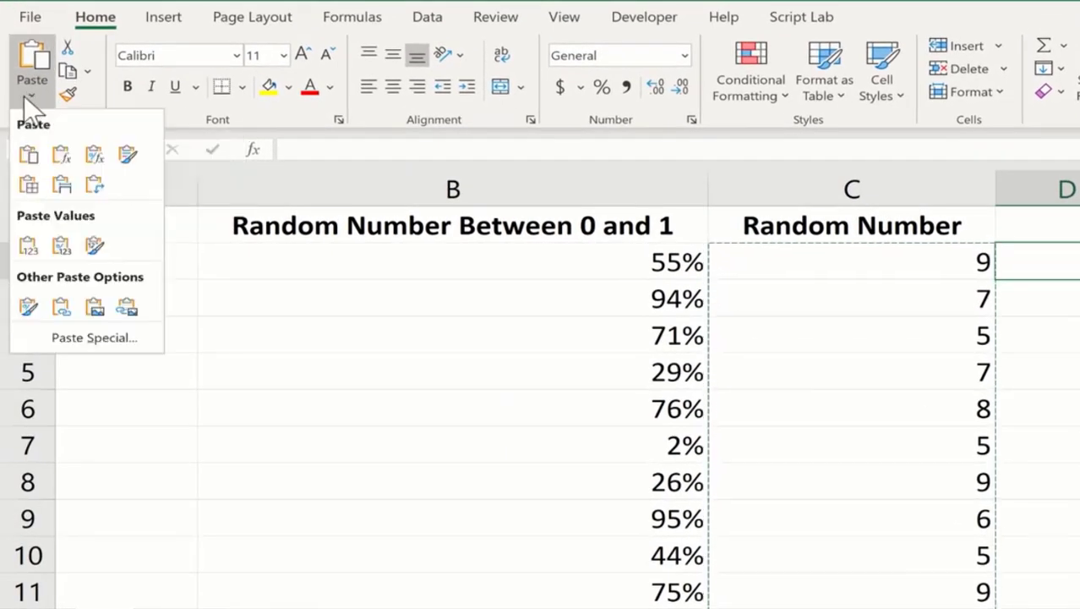
pyautogui.click(73, 337)
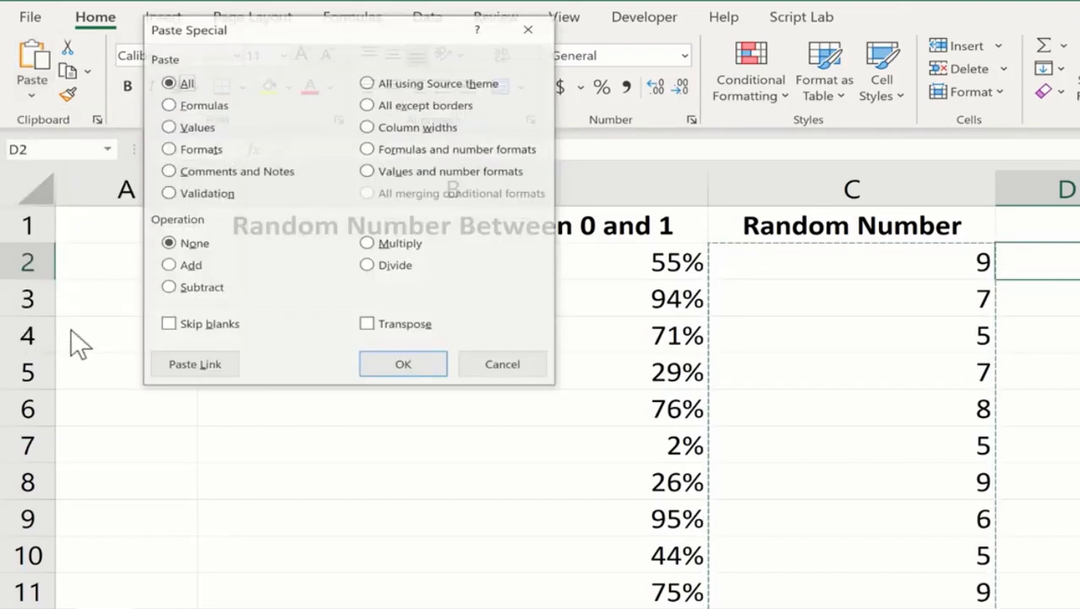
pyautogui.click(169, 126)
pyautogui.click(404, 365)
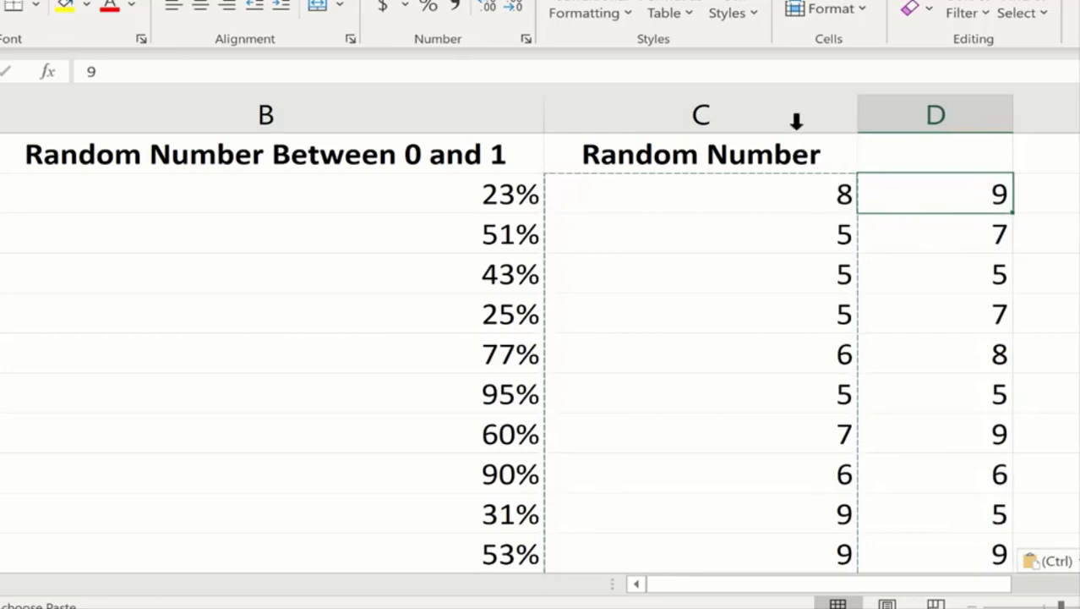
# Step: Compare the cell contents of C2 with those of the pasted cells in column D
pyautogui.click(786, 202)
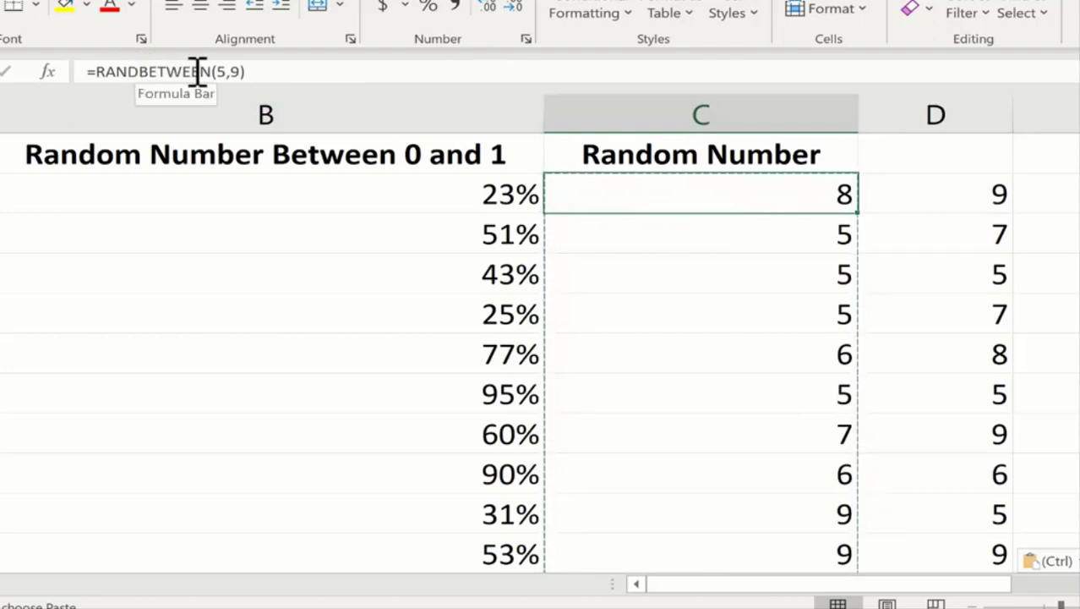
pyautogui.click(971, 203)
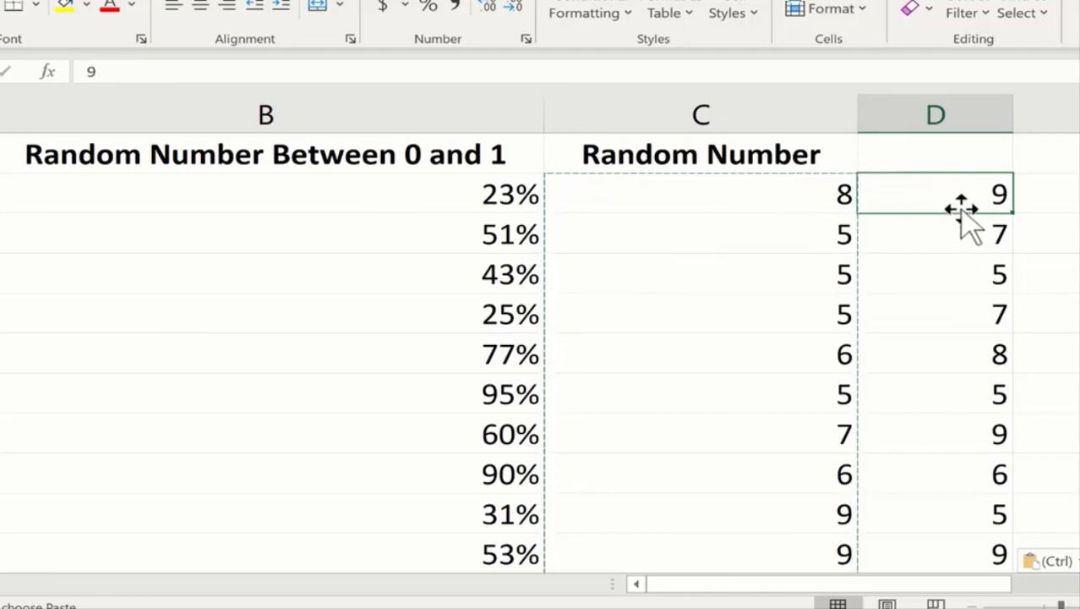
pyautogui.click(994, 342)
pyautogui.click(795, 200)
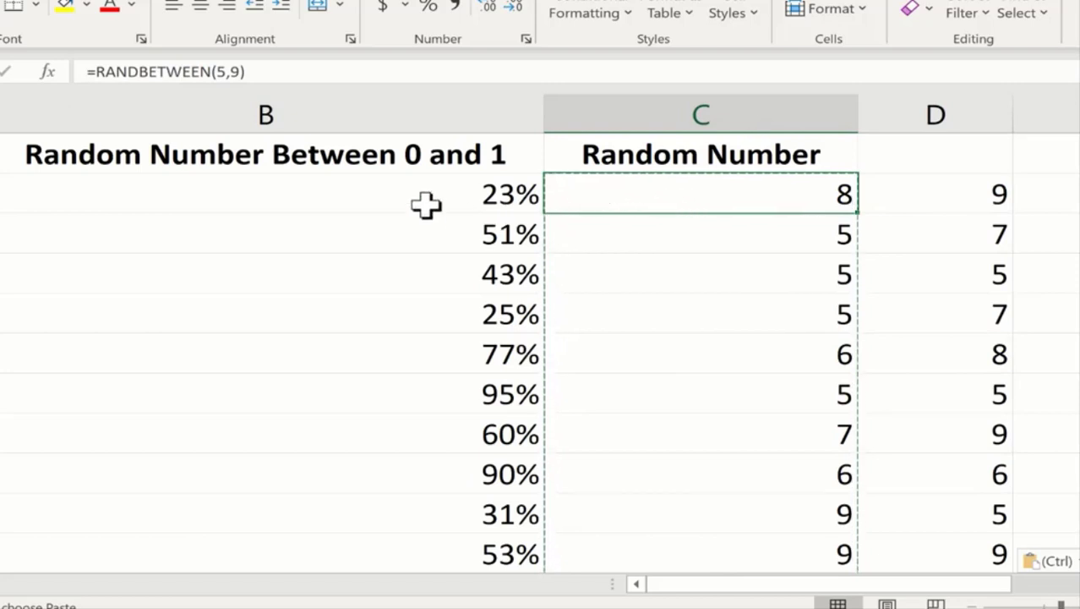
# Step: Copy the RAND results in B2:B13 and paste them as values only into column A, starting at A2
pyautogui.moveTo(424, 204); pyautogui.dragTo(466, 507)
pyautogui.scroll(1, 409, 389)
pyautogui.hotkey('ctrl', 'c')
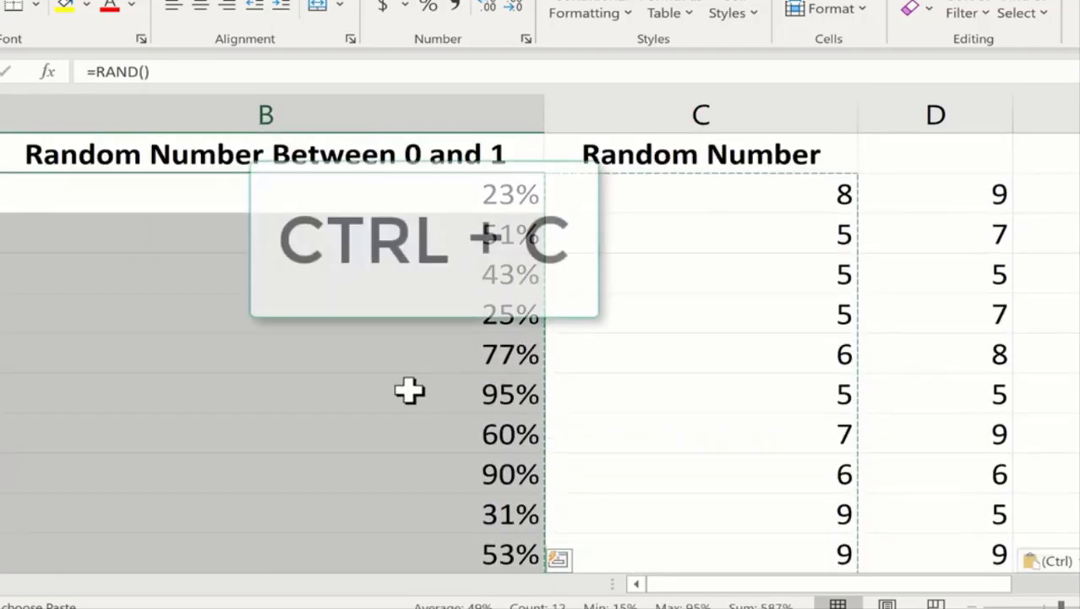
pyautogui.click(0, 193)
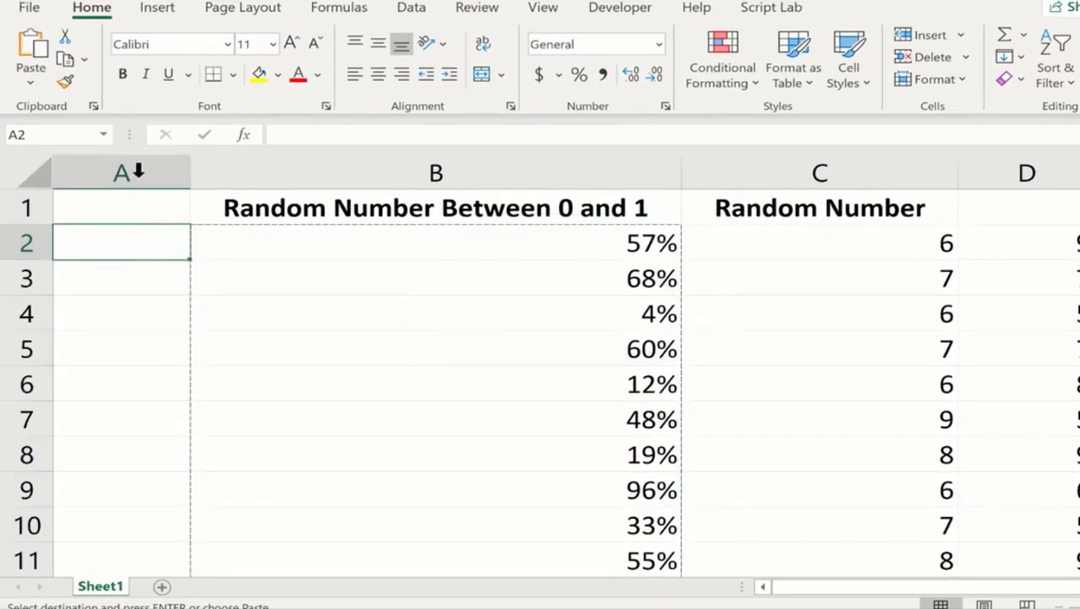
pyautogui.click(30, 81)
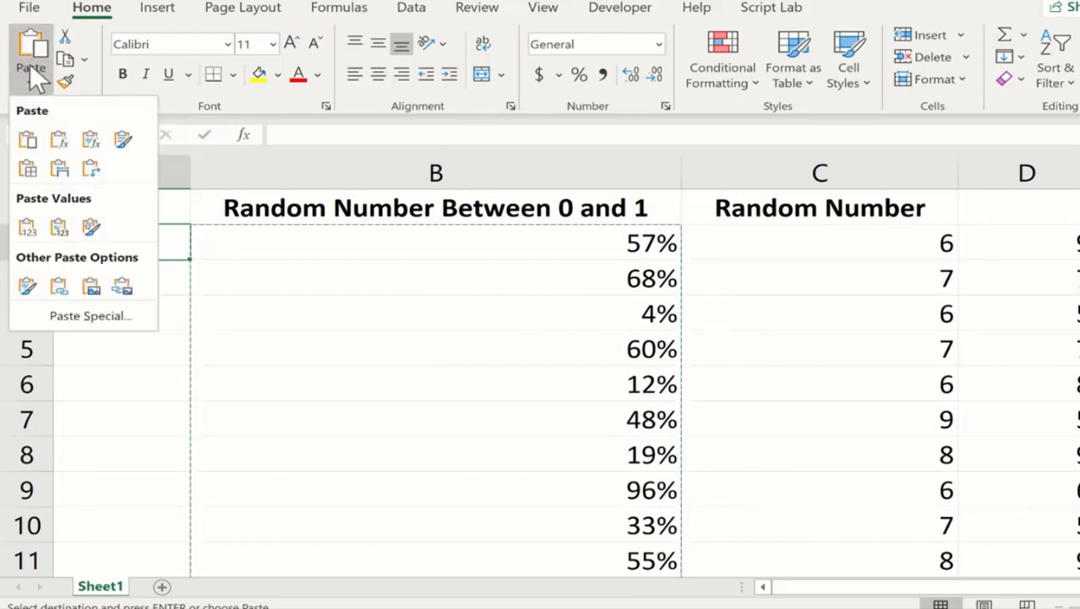
pyautogui.click(89, 314)
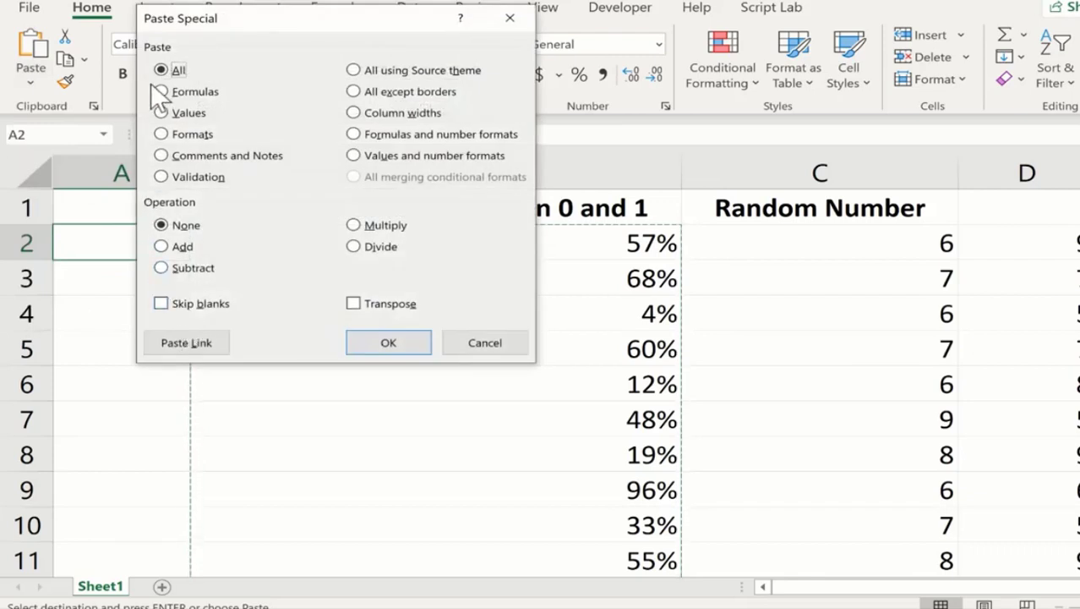
pyautogui.click(165, 112)
pyautogui.click(394, 342)
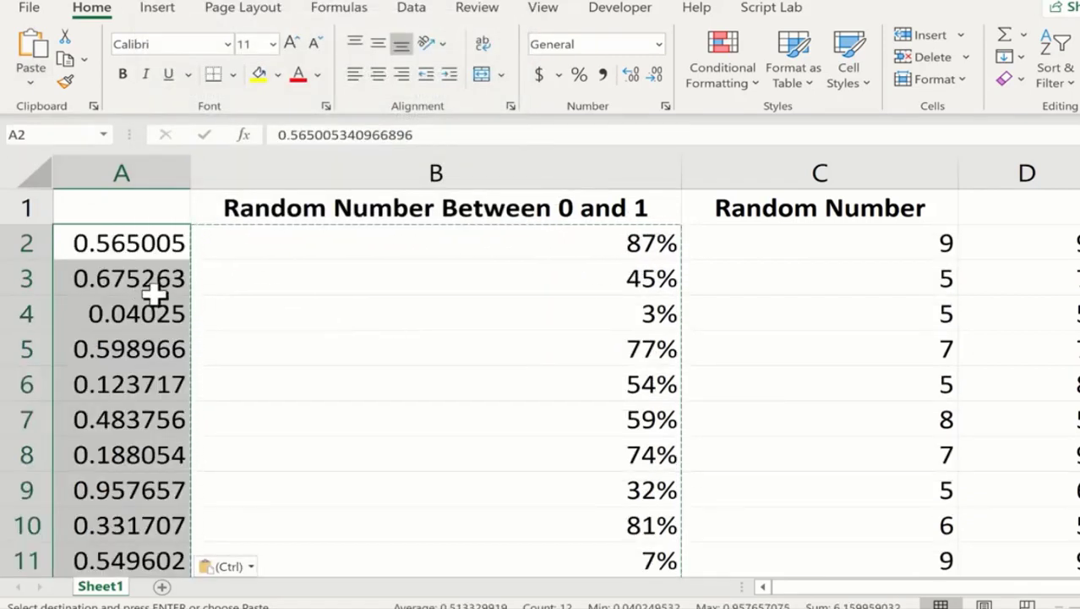
# Step: Format the whole of column A as percentages
pyautogui.click(121, 173)
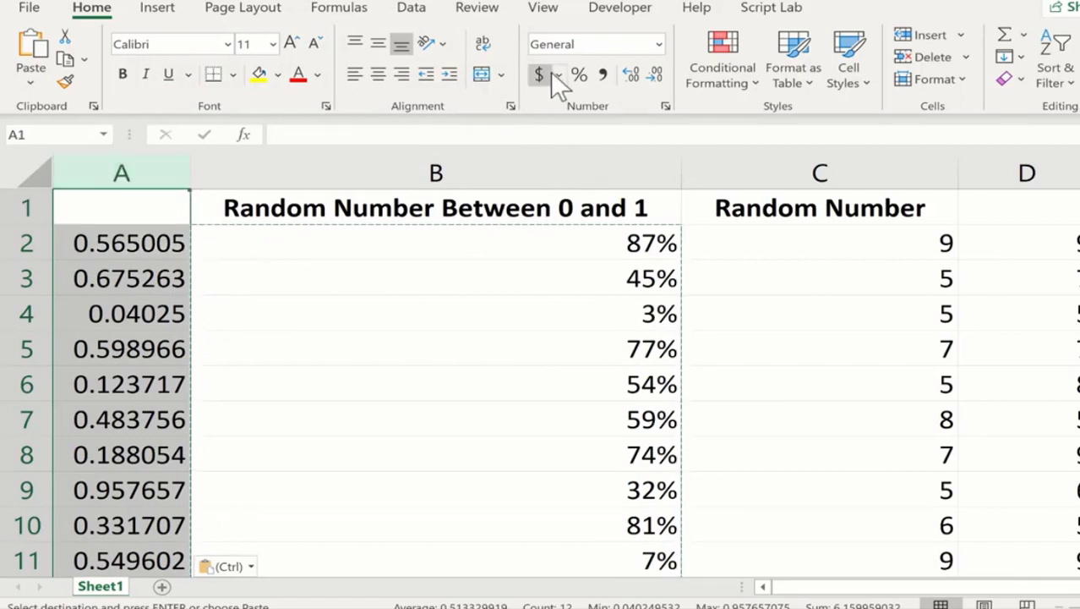
pyautogui.click(579, 75)
pyautogui.click(516, 244)
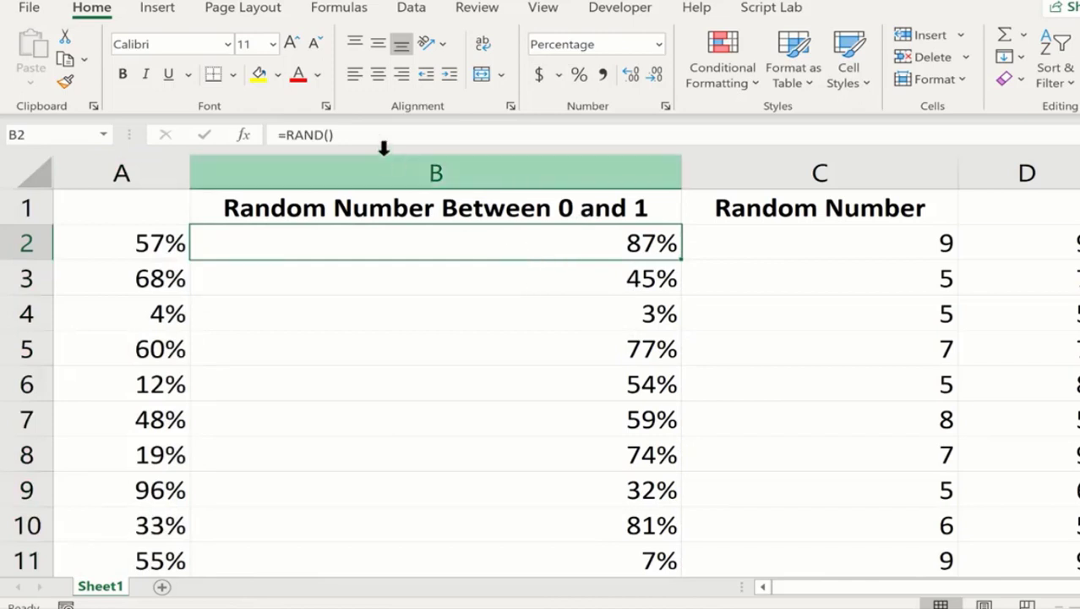
# Step: Compare the cell contents of the pasted values in A2 and A3 with the formula in B2
pyautogui.click(150, 244)
pyautogui.click(152, 278)
pyautogui.click(157, 243)
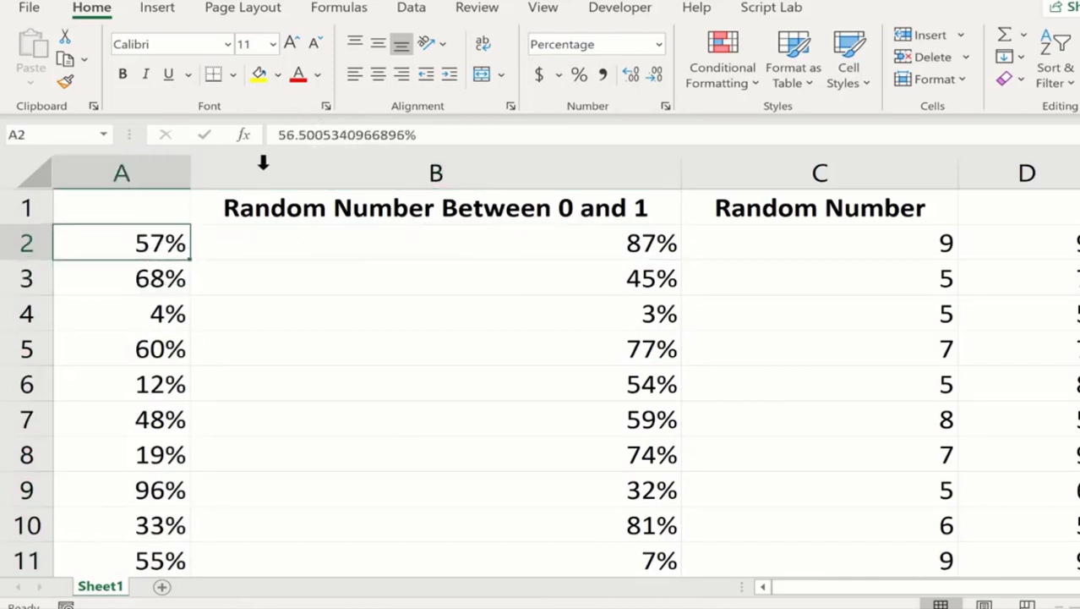
pyautogui.click(507, 242)
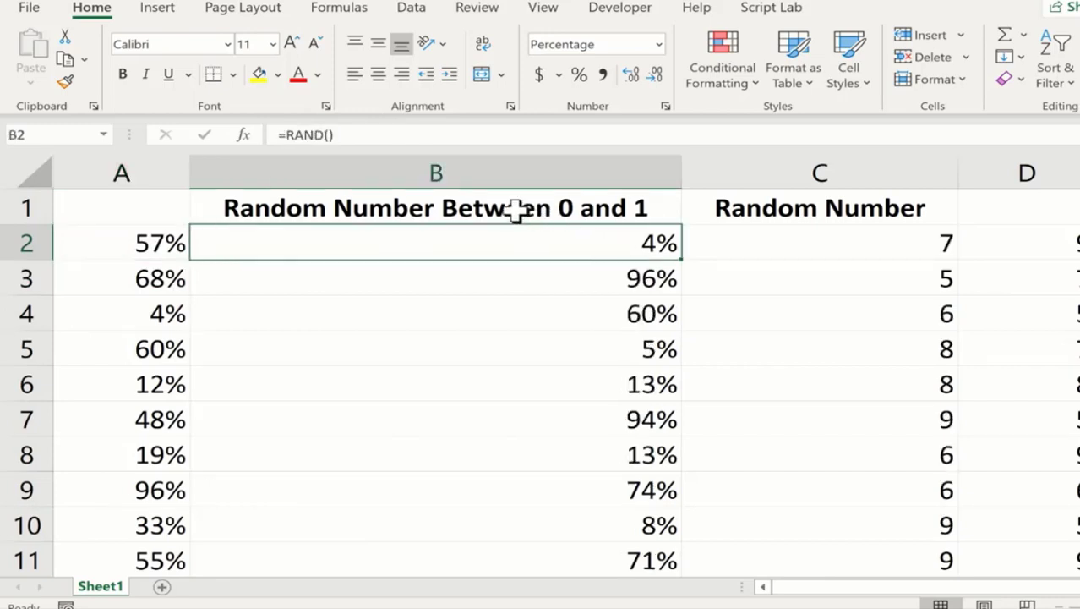
# Step: Copy the heading "Random Number Between 0 and 1" from B1 into A1 and autofit the width of column A
pyautogui.click(498, 203)
pyautogui.hotkey('ctrl', 'c')
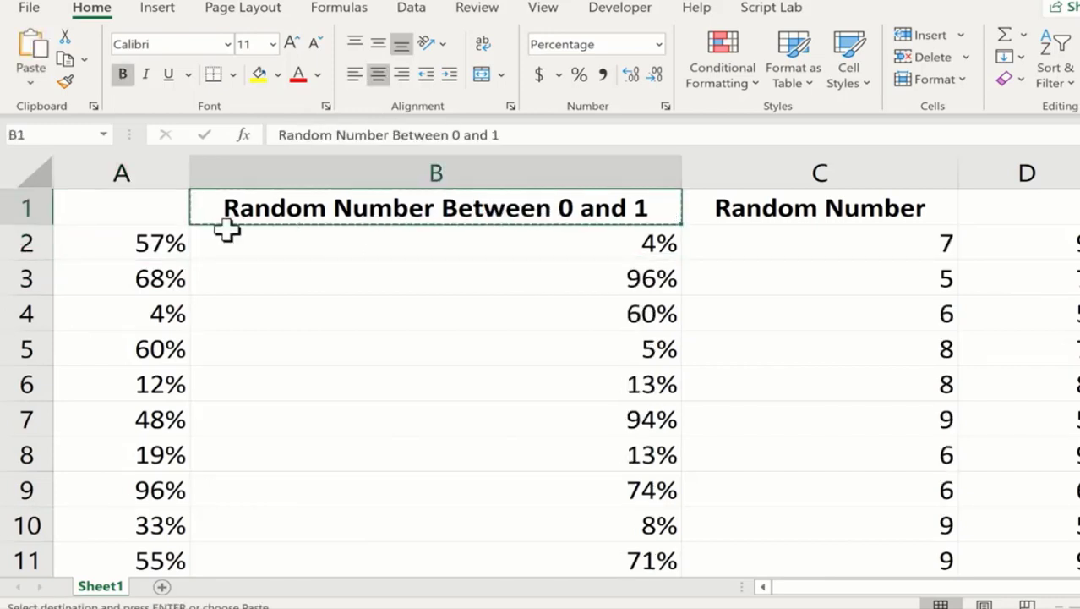
pyautogui.click(125, 209)
pyautogui.hotkey('ctrl', 'v')
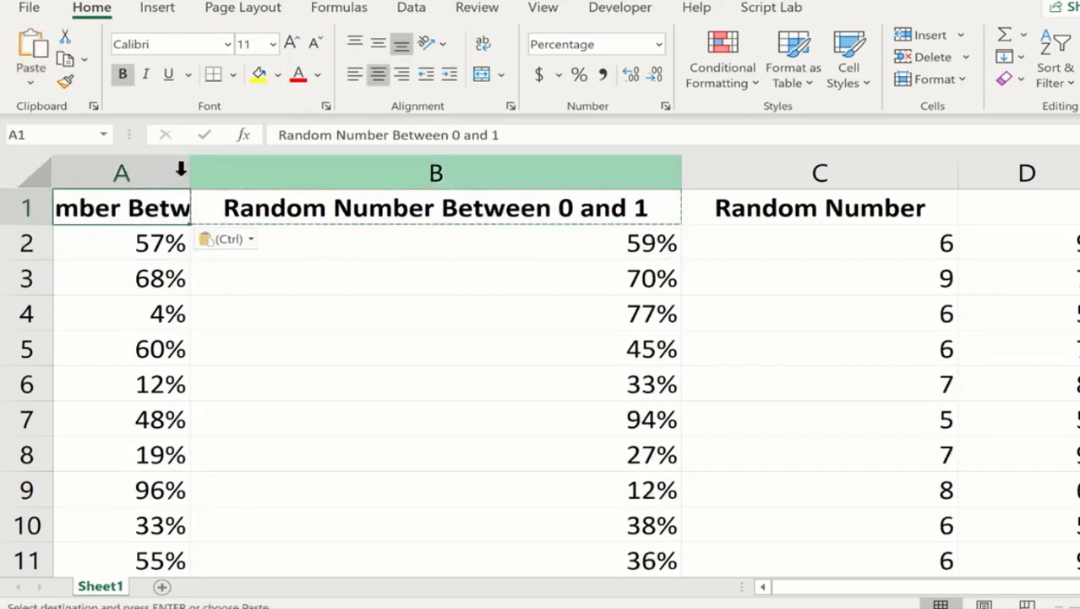
pyautogui.doubleClick(192, 173)
# Step: Delete the whole of column B containing the RAND formulas
pyautogui.rightClick(727, 173)
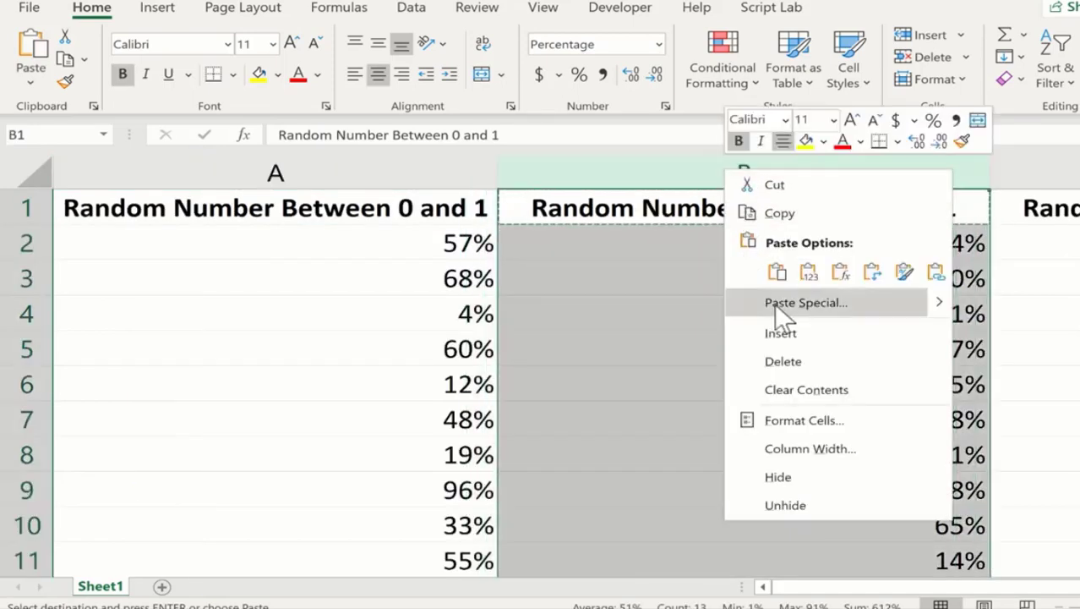
pyautogui.click(816, 361)
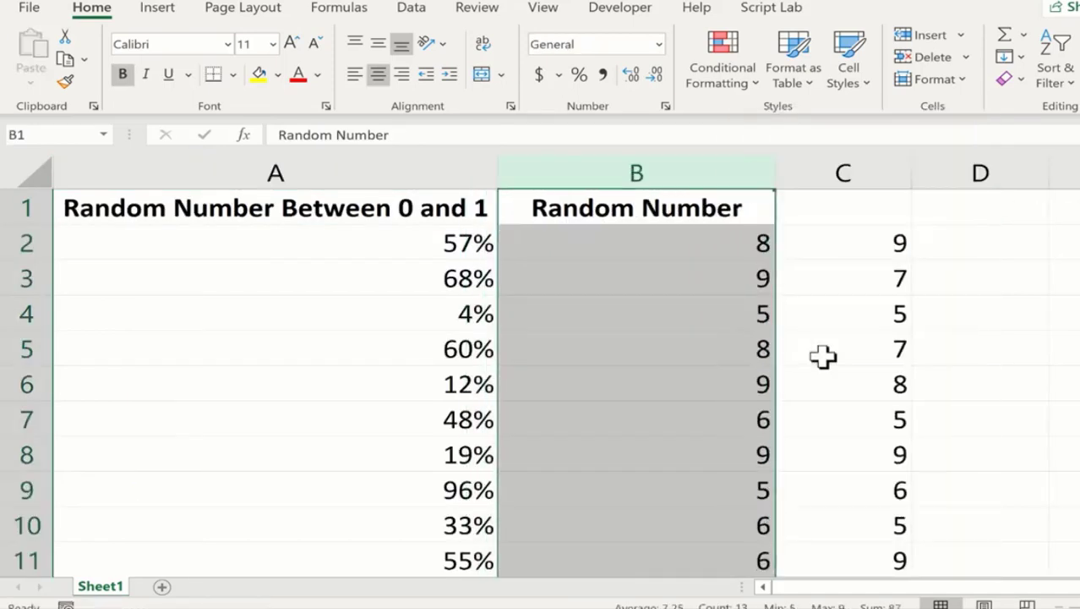
pyautogui.click(822, 300)
# Step: Copy the static values in C2:C13 and paste them over the RANDBETWEEN formulas in column B, starting at B2
pyautogui.moveTo(839, 242); pyautogui.dragTo(849, 527)
pyautogui.hotkey('ctrl', 'c')
pyautogui.scroll(1, 673, 276)
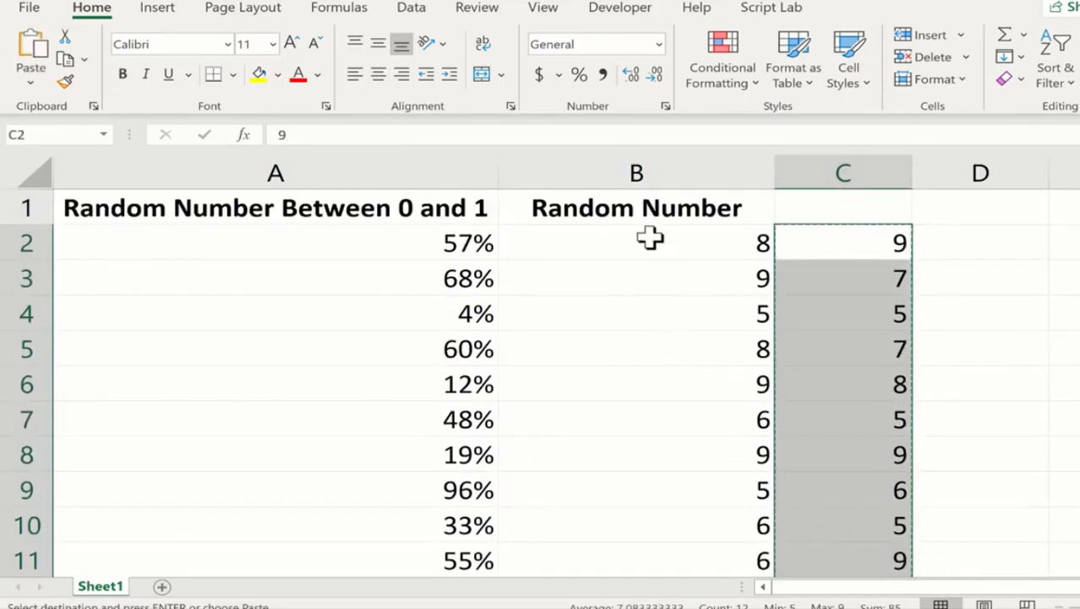
pyautogui.click(652, 241)
pyautogui.hotkey('ctrl', 'v')
pyautogui.click(972, 313)
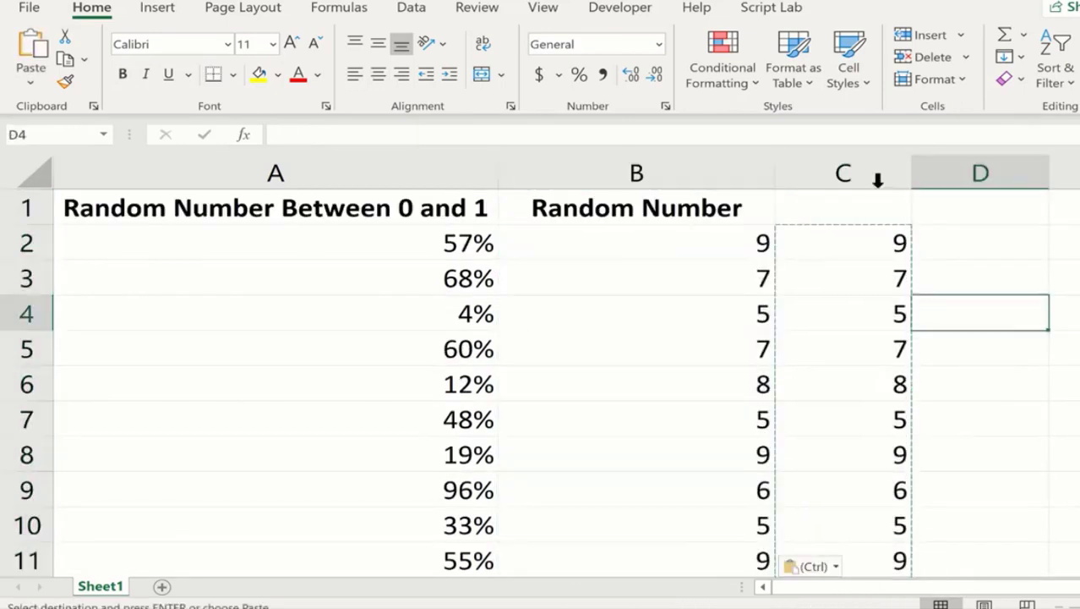
# Step: Delete the redundant column C and check that cells B2 and B4 under Random Number hold plain values
pyautogui.click(854, 174)
pyautogui.rightClick(855, 175)
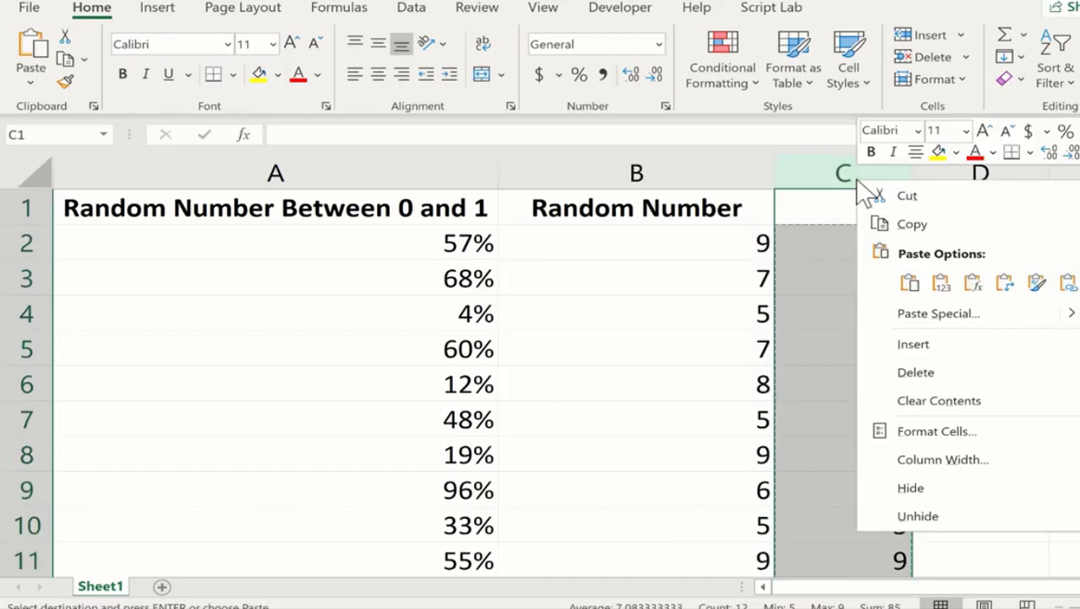
pyautogui.click(973, 369)
pyautogui.click(1004, 372)
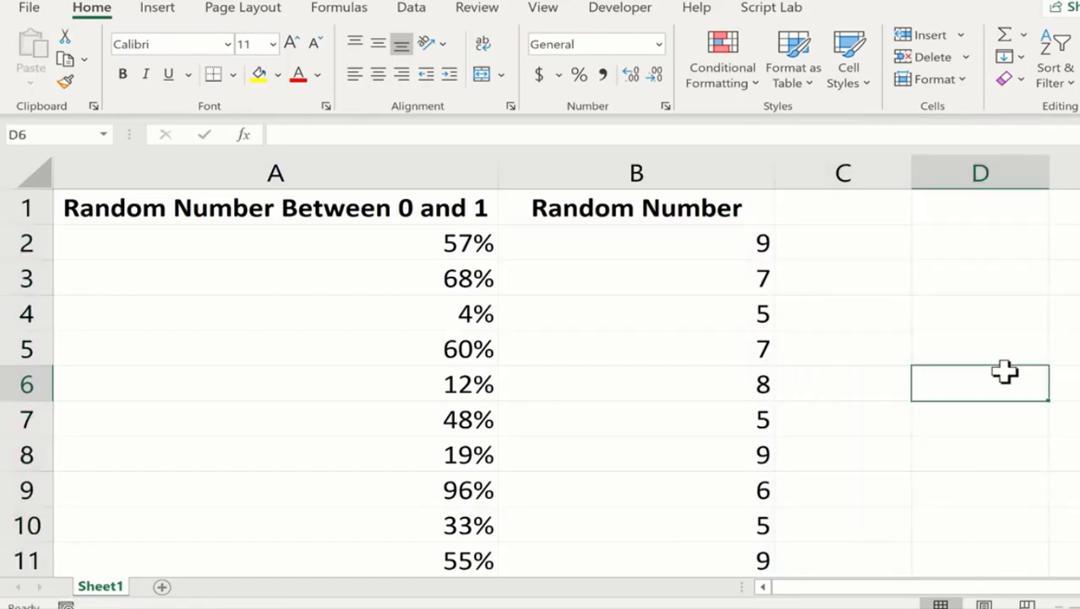
pyautogui.click(725, 246)
pyautogui.click(719, 306)
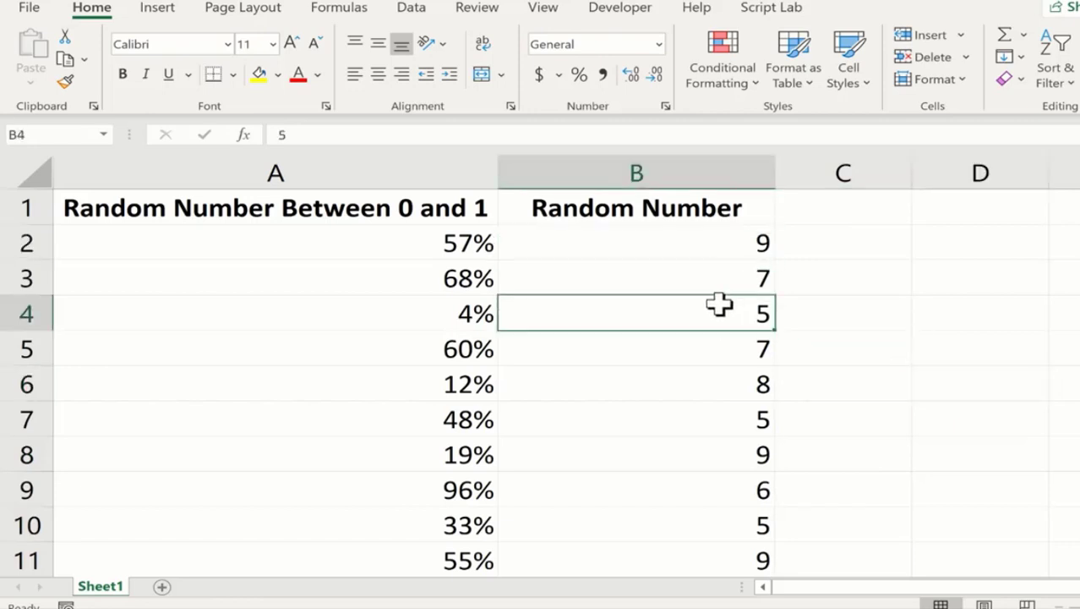